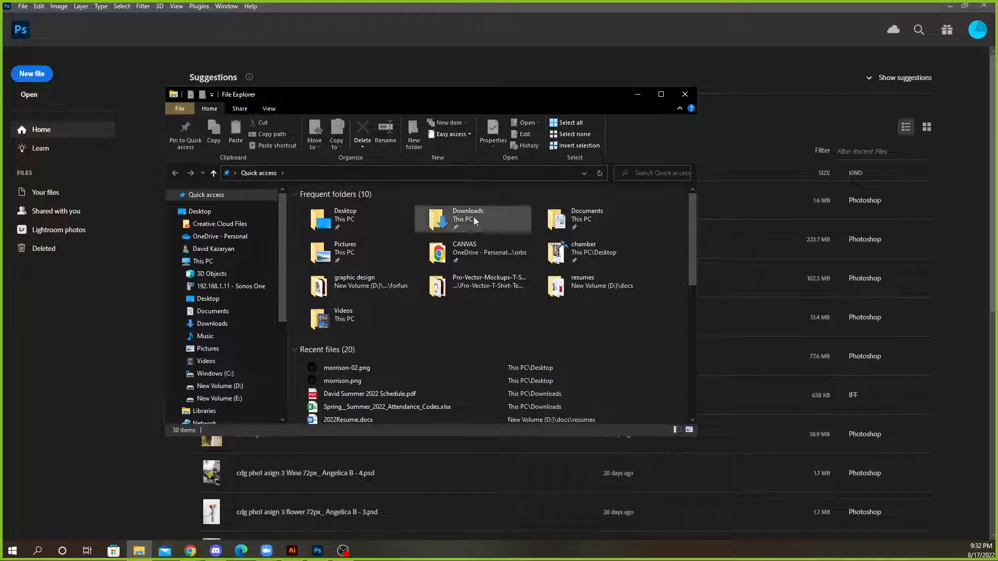
Open Pro-Vector-T-Shirt-Template.ai from the Pro-Vector-Mockups-T-Shirt-Sample-Li folder inside Downloads' Pro-Vector-T-Shirt-Template folder
double_click(472, 216)
double_click(565, 260)
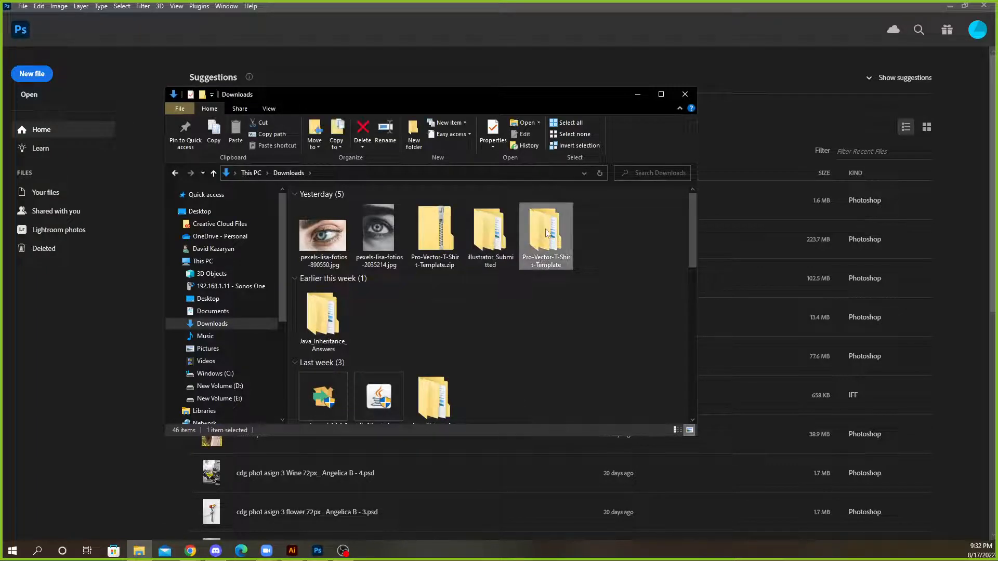
left_click(351, 218)
double_click(352, 218)
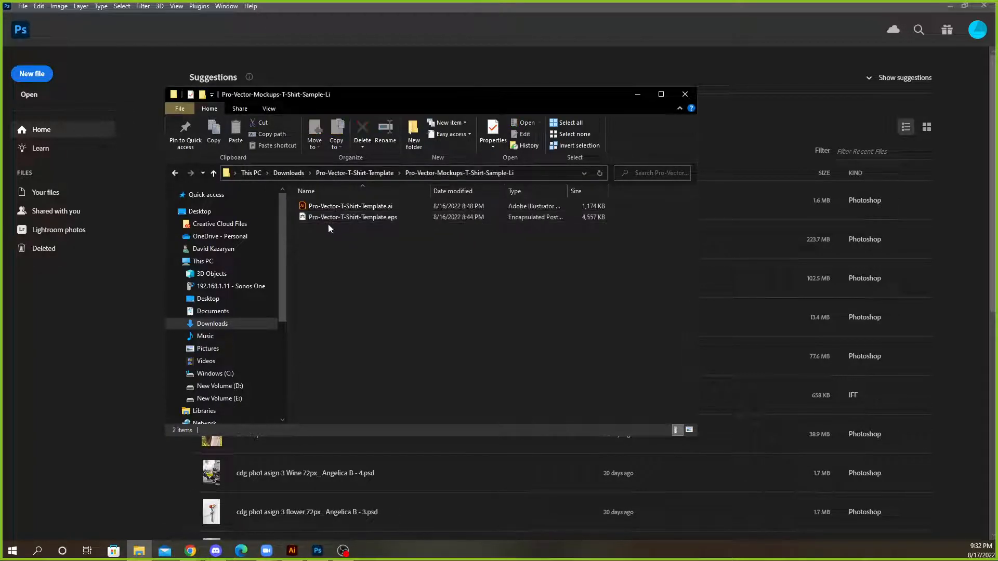
left_click(338, 209)
double_click(339, 209)
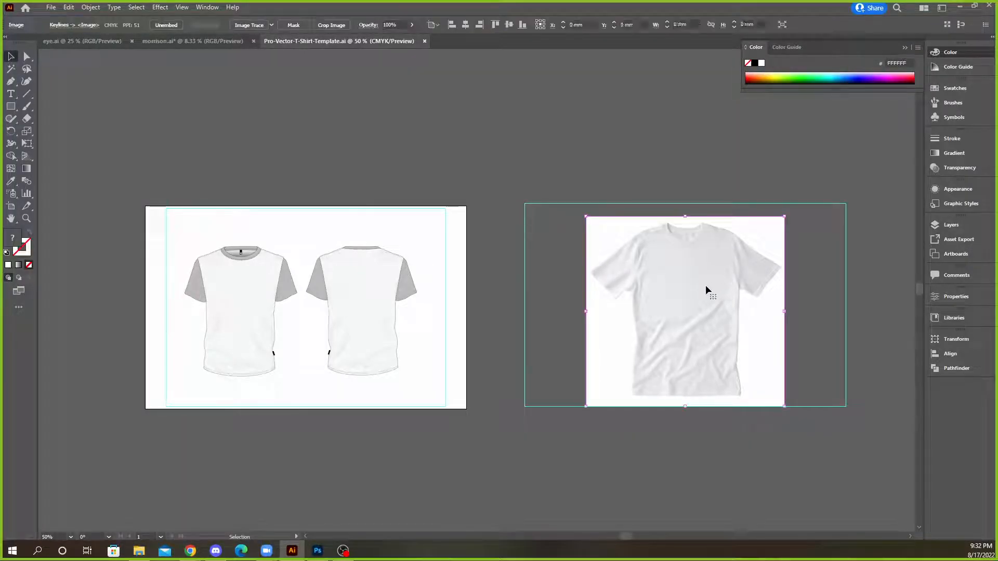
Copy the white T-shirt photo from the Illustrator template and switch back to Photoshop, clearing the other windows away
mouse_move(706, 284)
left_mouse_down()
mouse_move(685, 264)
mouse_move(704, 286)
left_mouse_up()
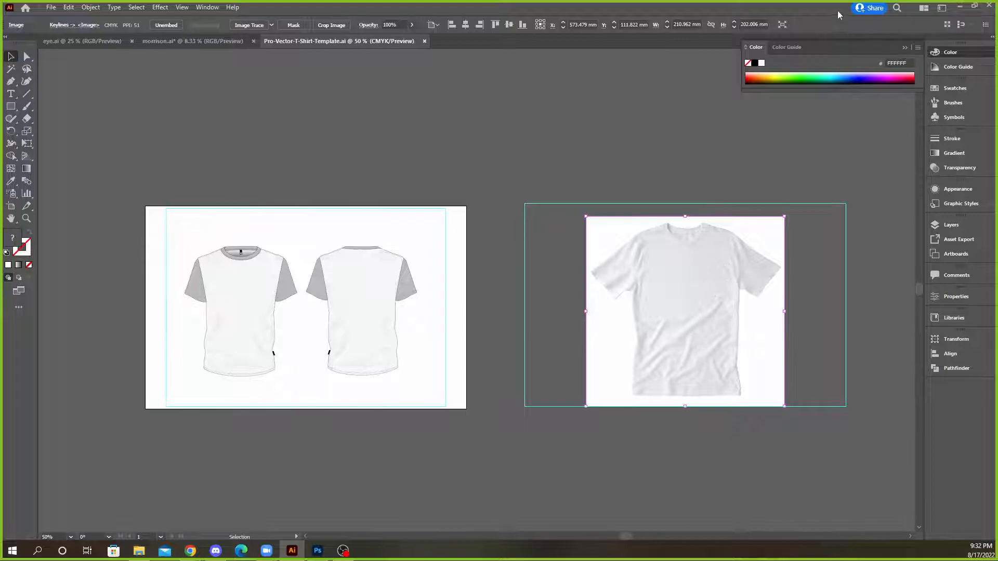
left_click(960, 6)
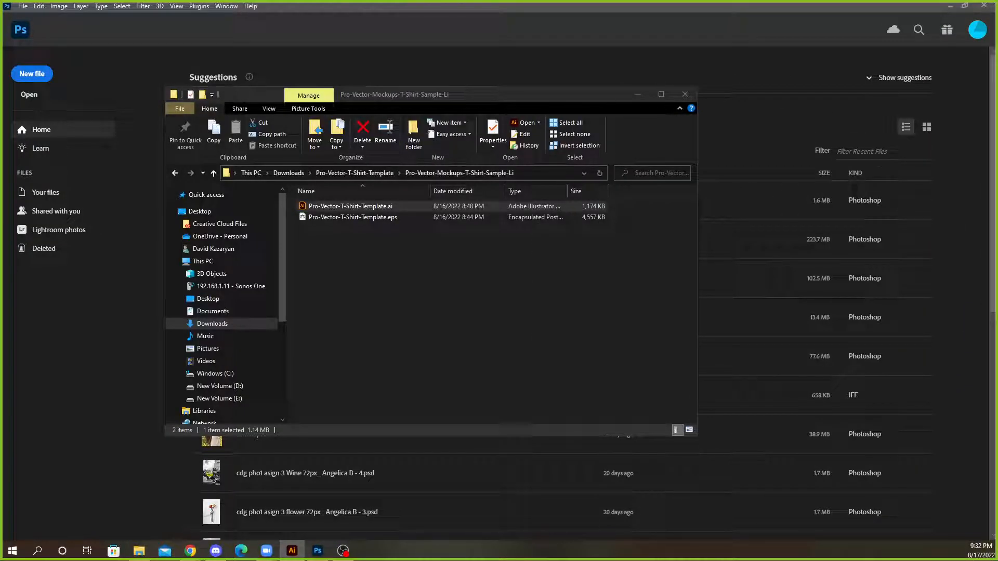
key("alt+Tab")
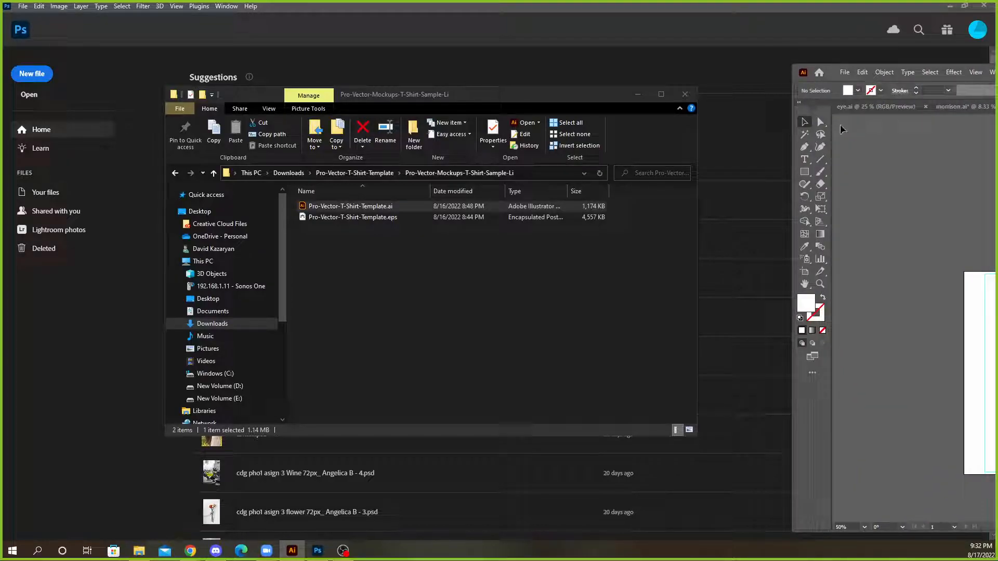
left_click(636, 95)
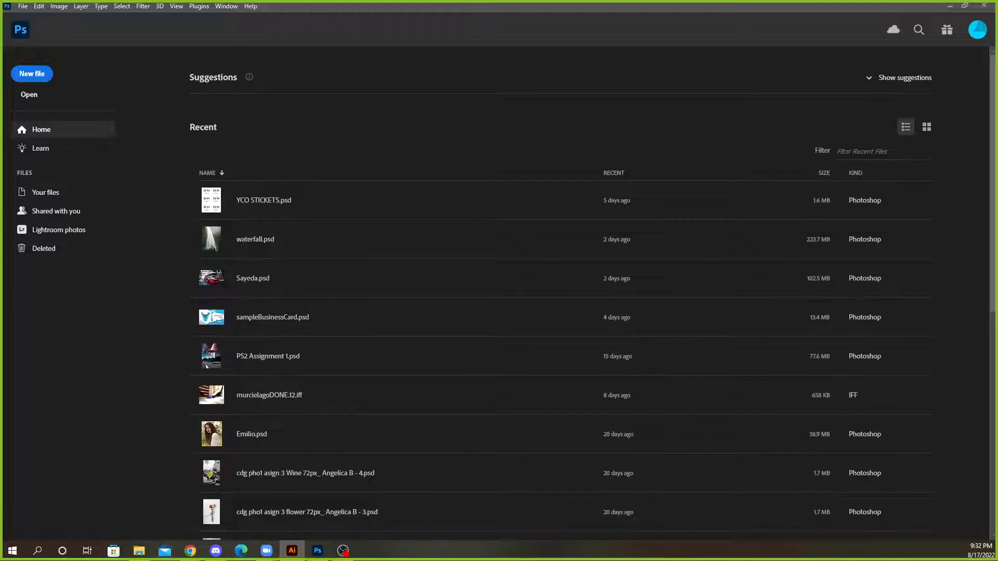
Create a new document from the Clipboard preset, 598 x 573 px at 72 ppi
left_click(31, 76)
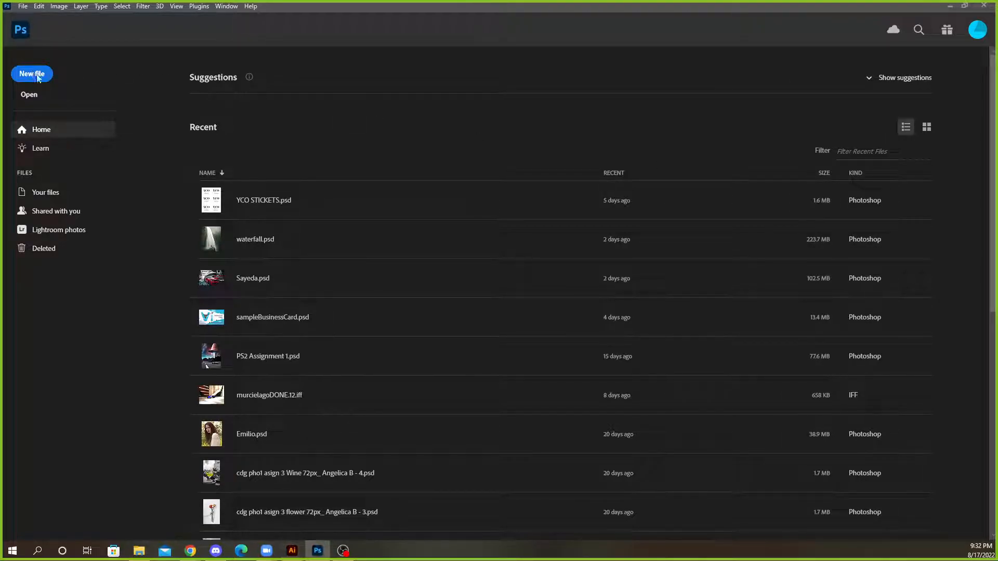
left_click(39, 81)
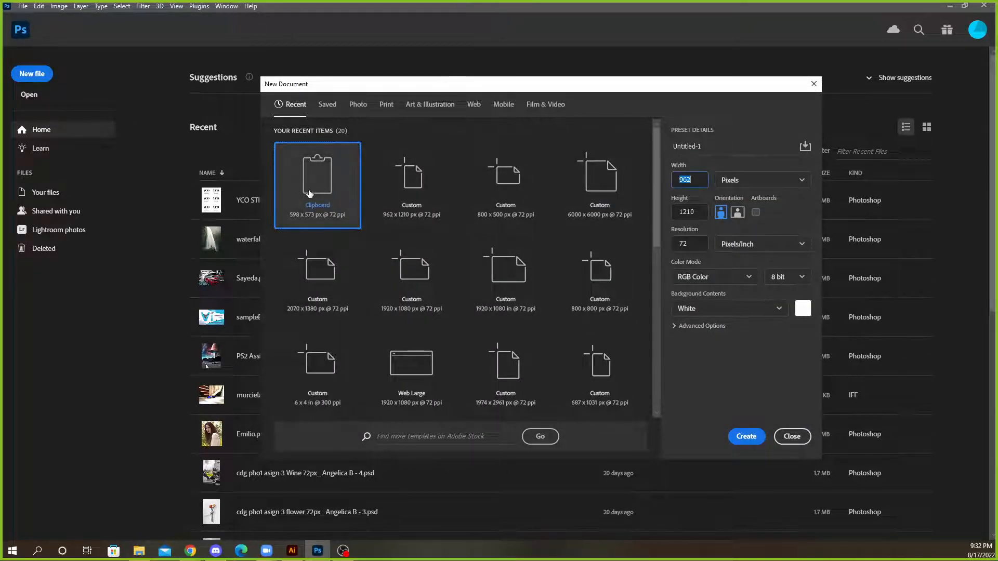
left_click(372, 196)
left_click(345, 196)
left_click(746, 435)
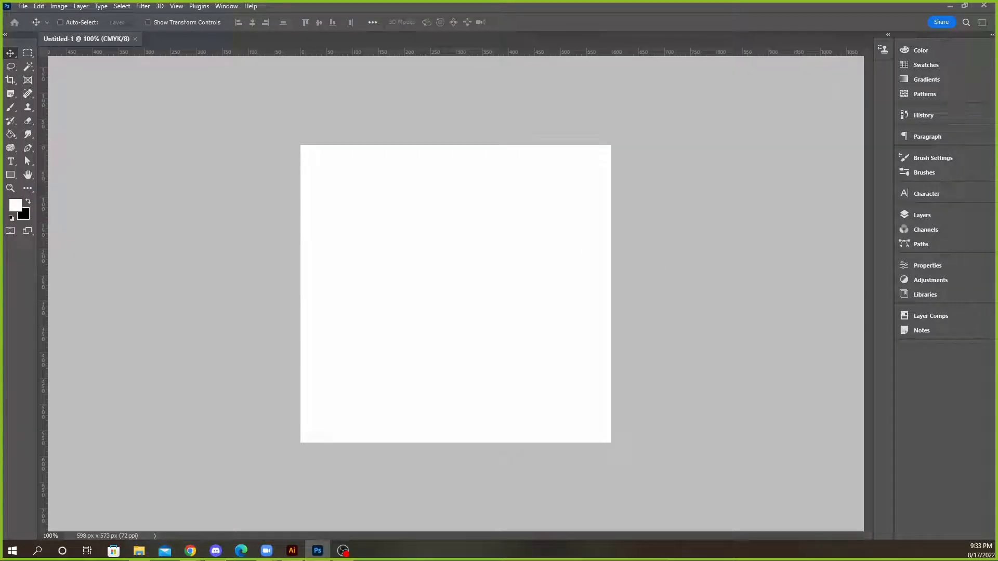
Paste the copied T-shirt photo as pixels and commit its placement at full size
key("ctrl+v")
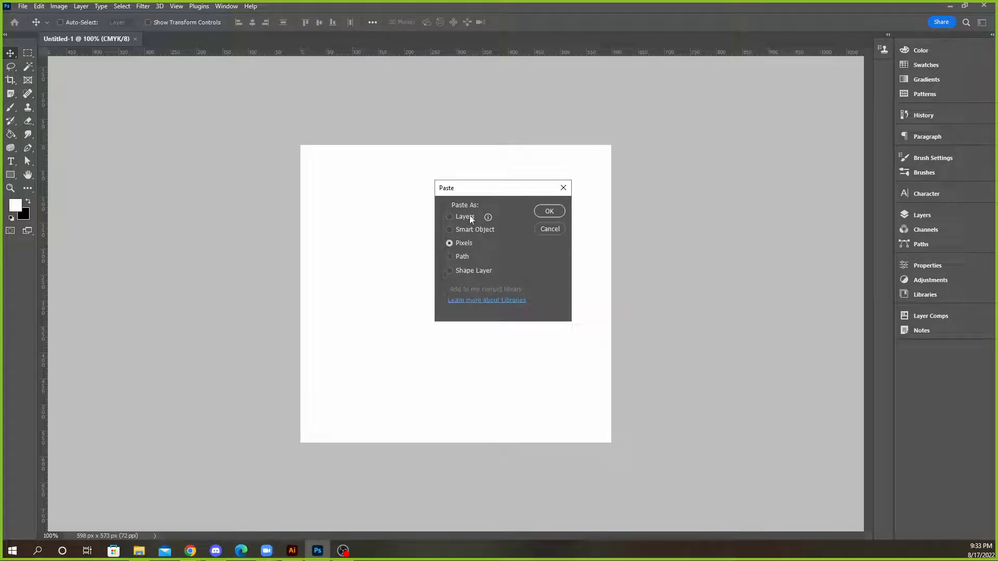
left_click(549, 211)
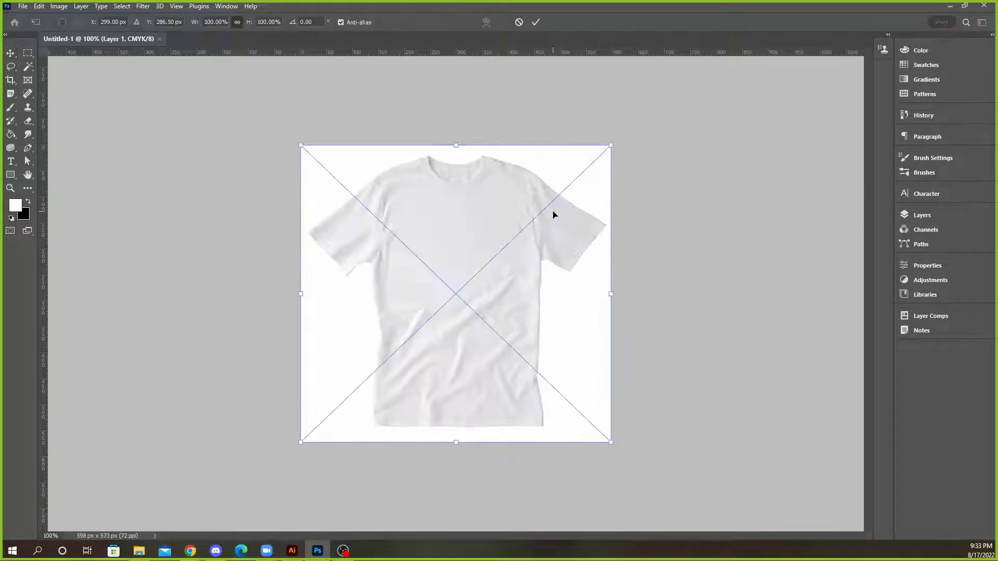
left_click(536, 22)
key("ctrl+plus")
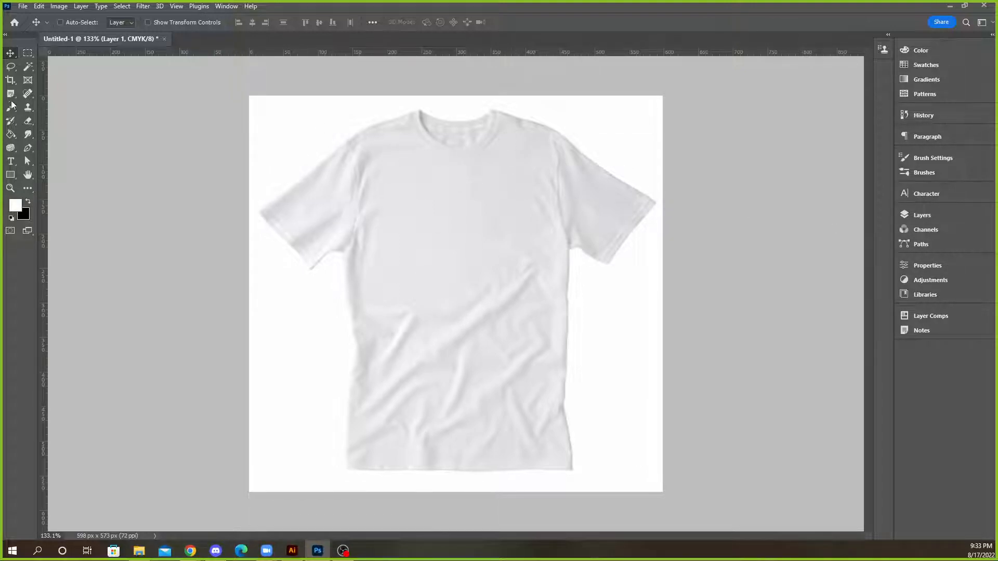
Add a new layer above the T-shirt and fill it with bright red using the Paint Bucket
left_click(956, 210)
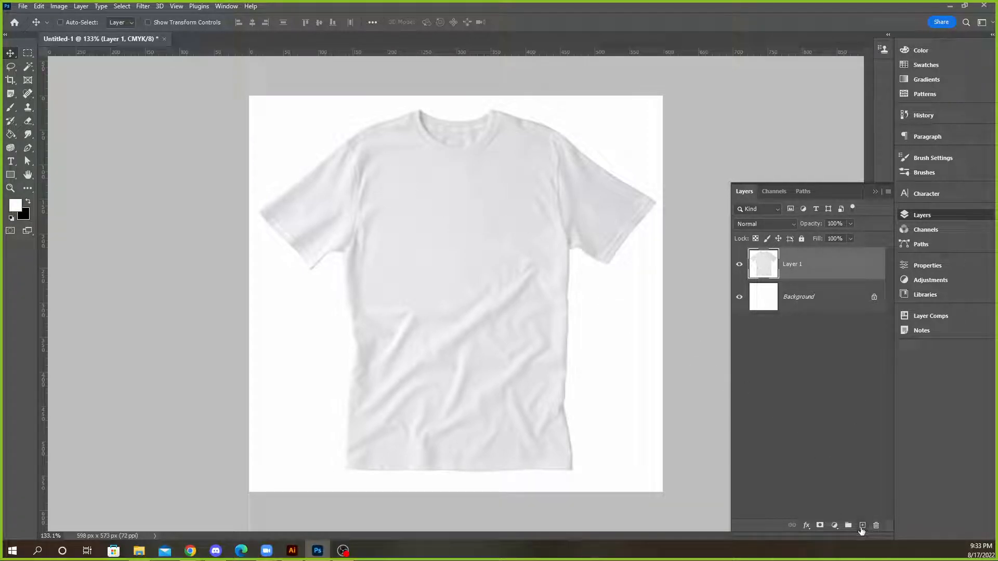
left_click(861, 525)
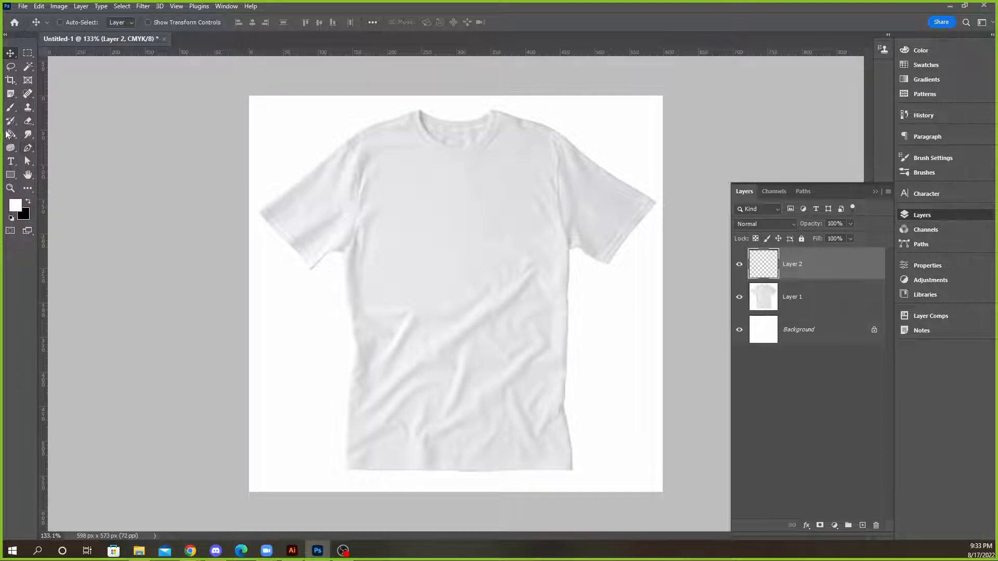
key("g")
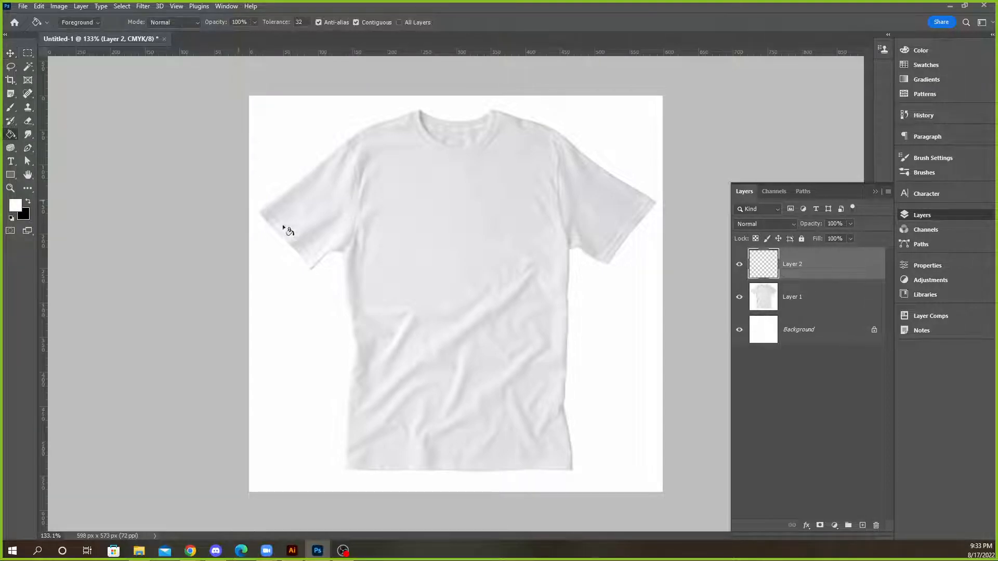
left_click(21, 210)
left_click(753, 213)
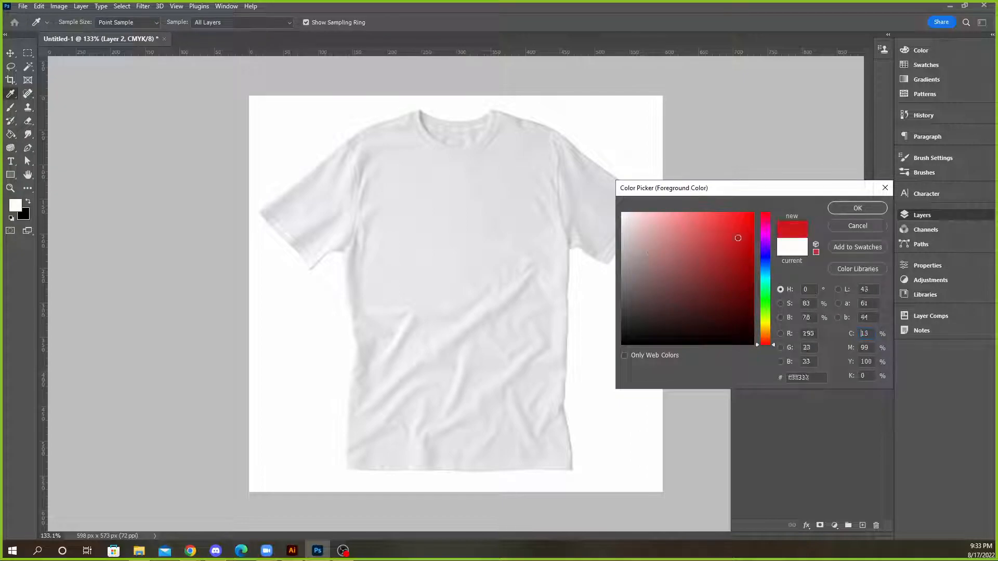
left_click(858, 209)
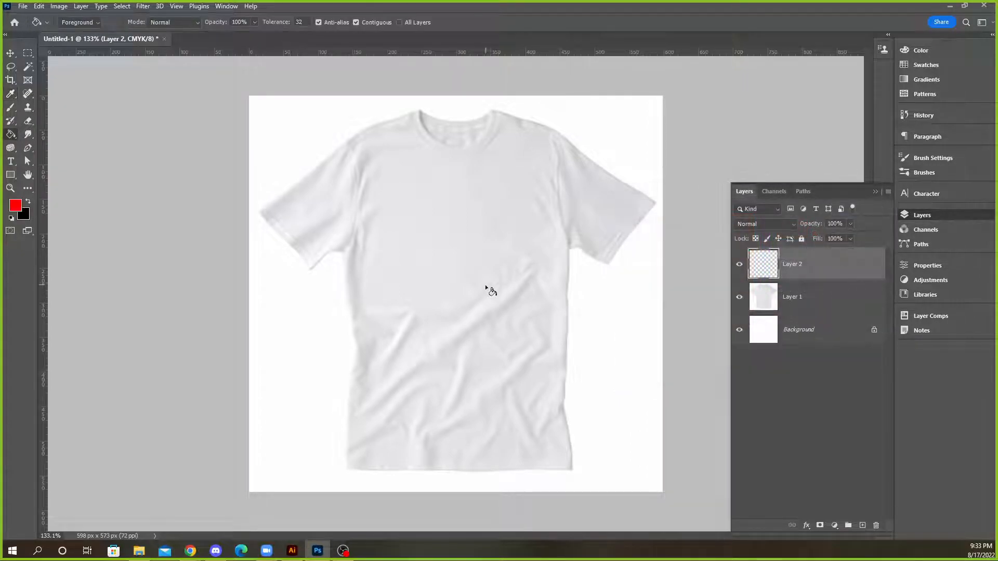
left_click(493, 286)
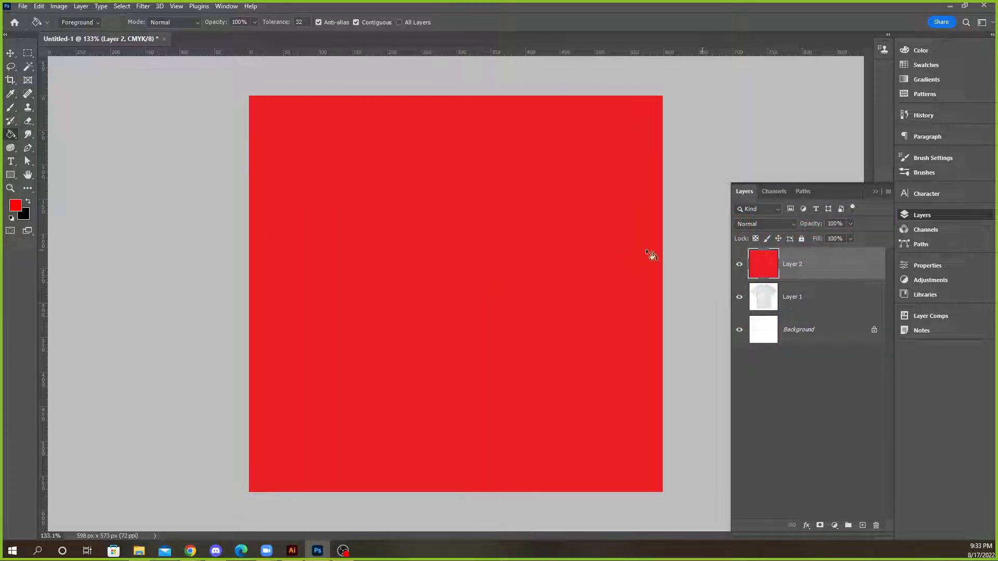
Try moving the red fill layer, undo the move, and delete the layer
left_click(11, 53)
left_click_drag(377, 215, 636, 251)
key("ctrl+z")
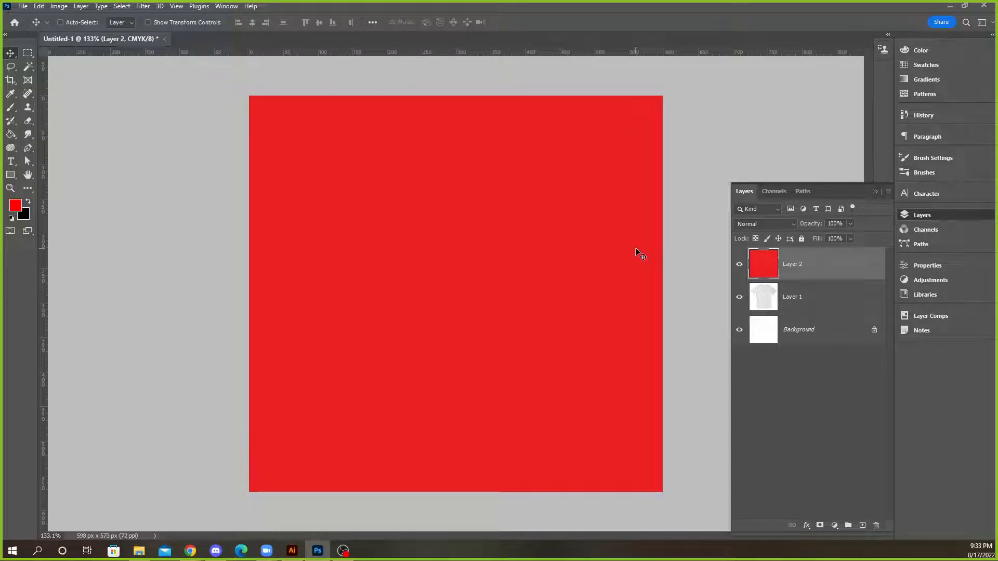
key("Delete")
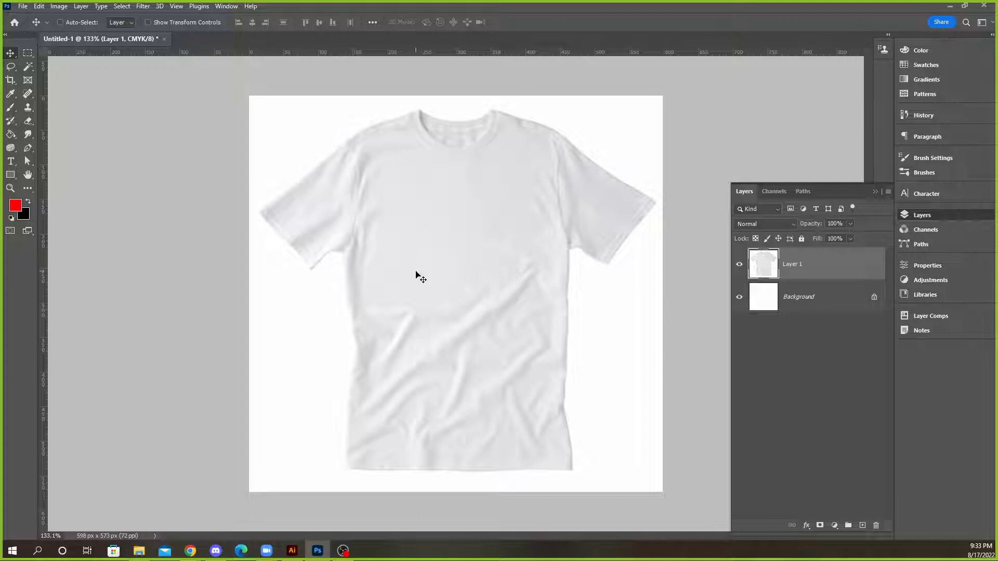
Select the T-shirt's outline by picking the surrounding white background with the Magic Wand and inverting the selection
left_click(765, 267, "ctrl")
left_click(121, 6)
left_click(130, 26)
left_click(28, 66)
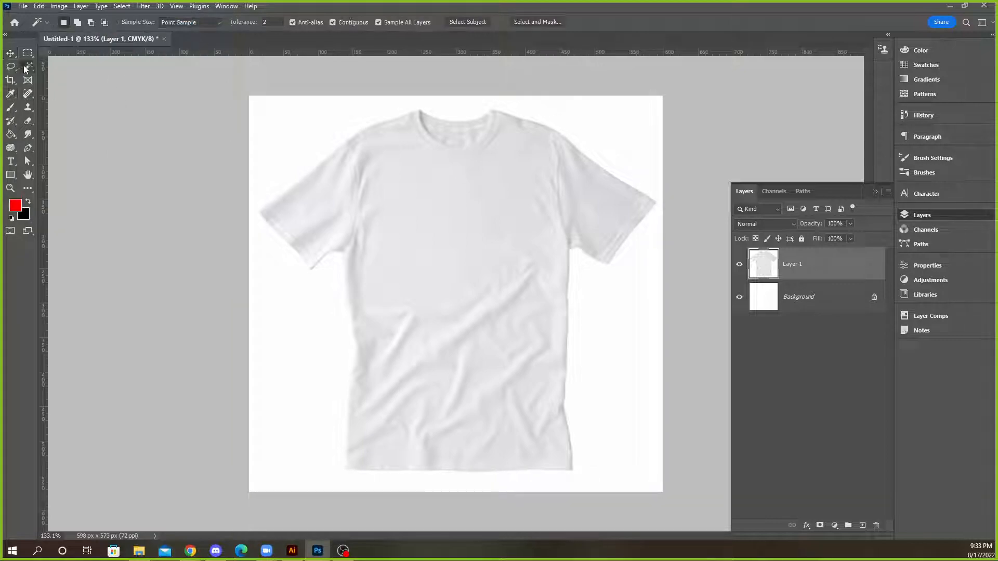
left_click(283, 122)
left_click(122, 6)
left_click(144, 46)
left_click(10, 53)
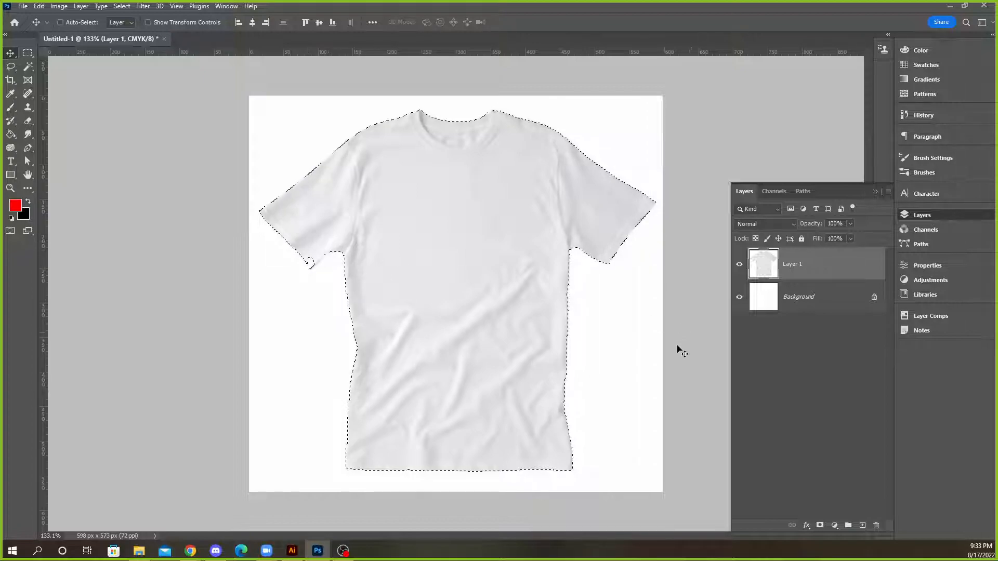
Add the missed notch at the corner of the image's left sleeve to the shirt selection with the Lasso
scroll(289, 260, "up", 10)
scroll(316, 281, "up", 2)
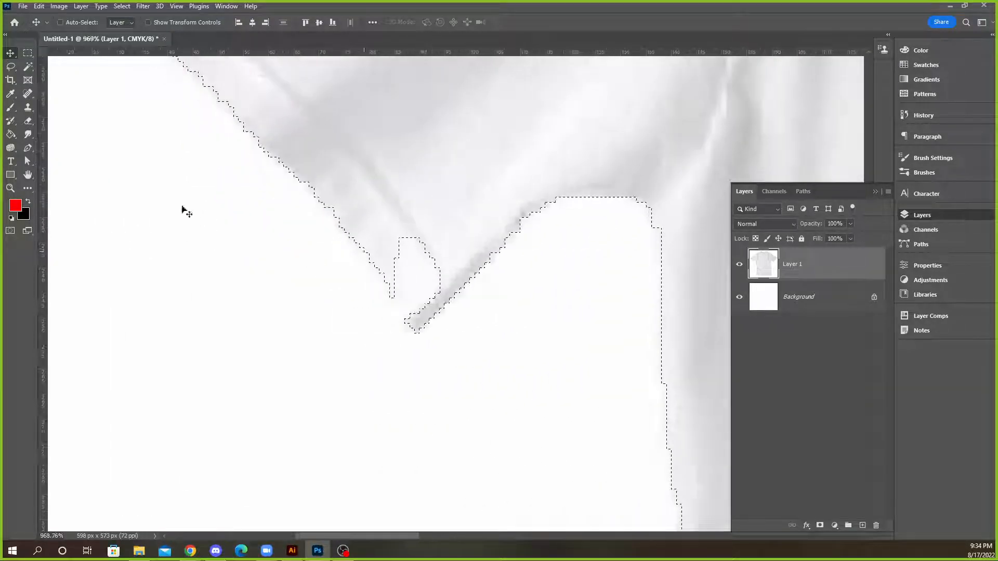
left_click(11, 67)
mouse_move(482, 243)
left_mouse_down()
mouse_move(456, 286)
mouse_move(412, 325)
mouse_move(350, 196)
mouse_move(388, 242)
left_mouse_up()
mouse_move(332, 230)
left_mouse_down()
mouse_move(378, 280)
mouse_move(310, 322)
mouse_move(329, 341)
left_mouse_up()
scroll(329, 332, "down", 5)
scroll(328, 318, "down", 5)
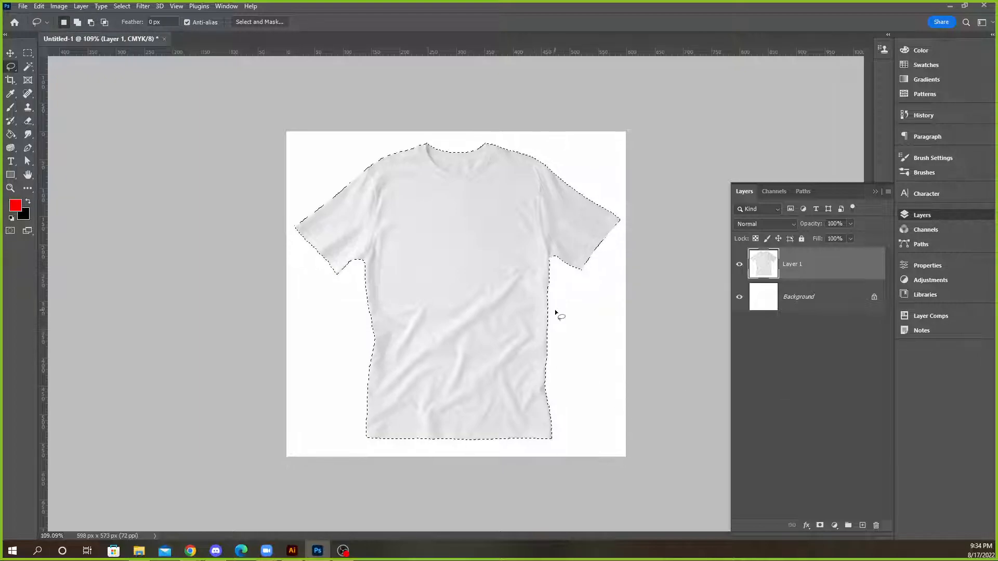
Add an empty layer above the T-shirt, mask it with the shirt selection, and make the layer content active
left_click(863, 525)
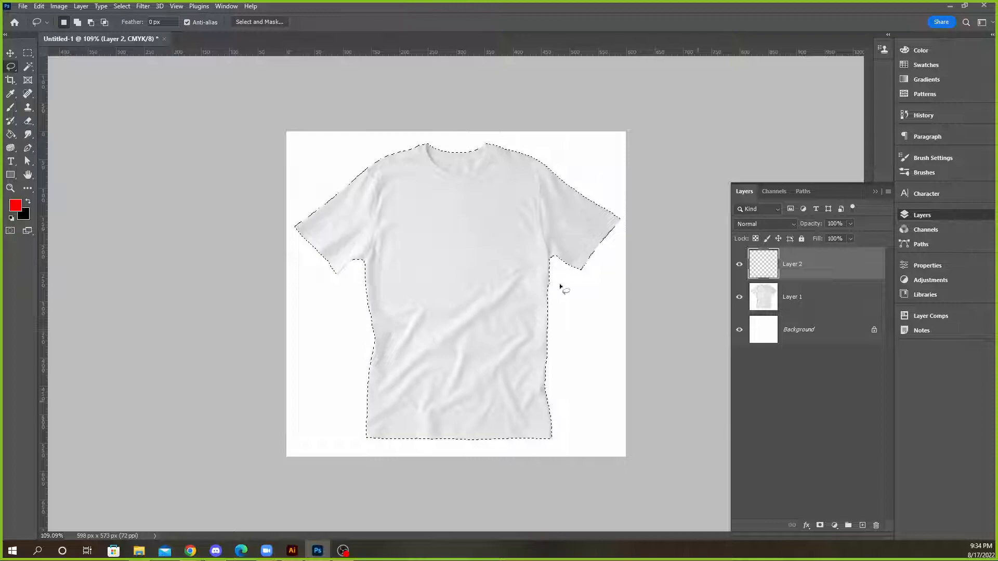
left_click(819, 525)
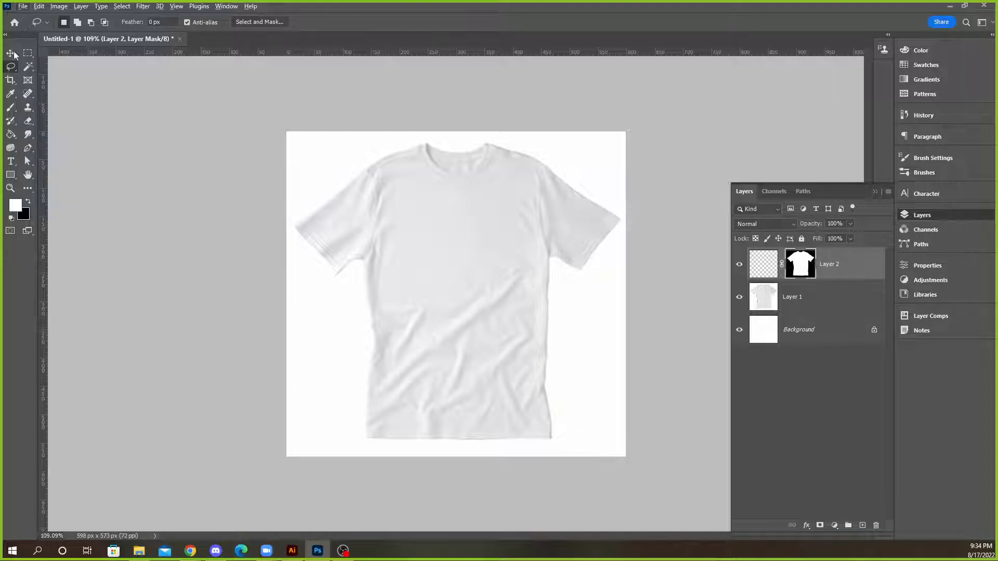
left_click(11, 52)
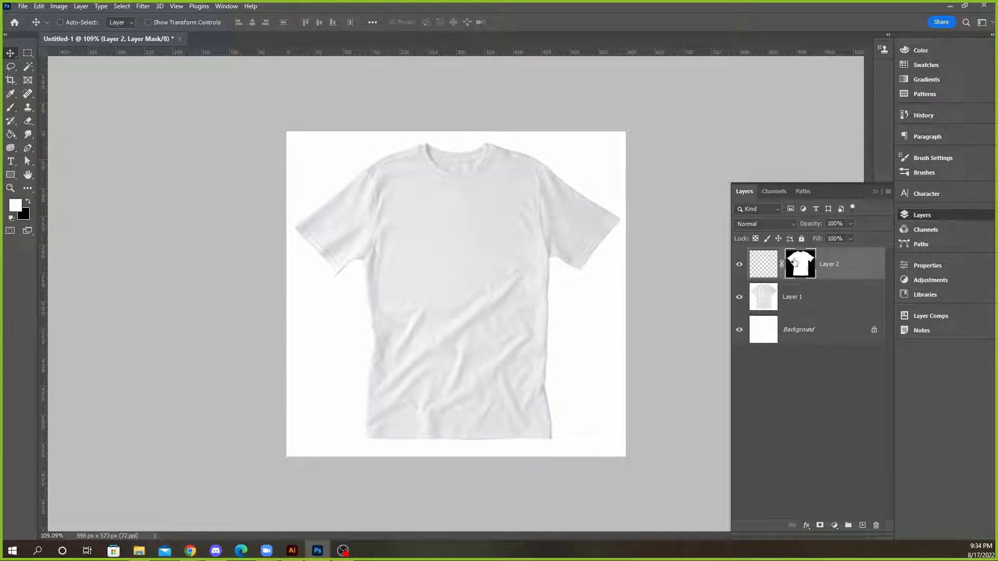
left_click(756, 263)
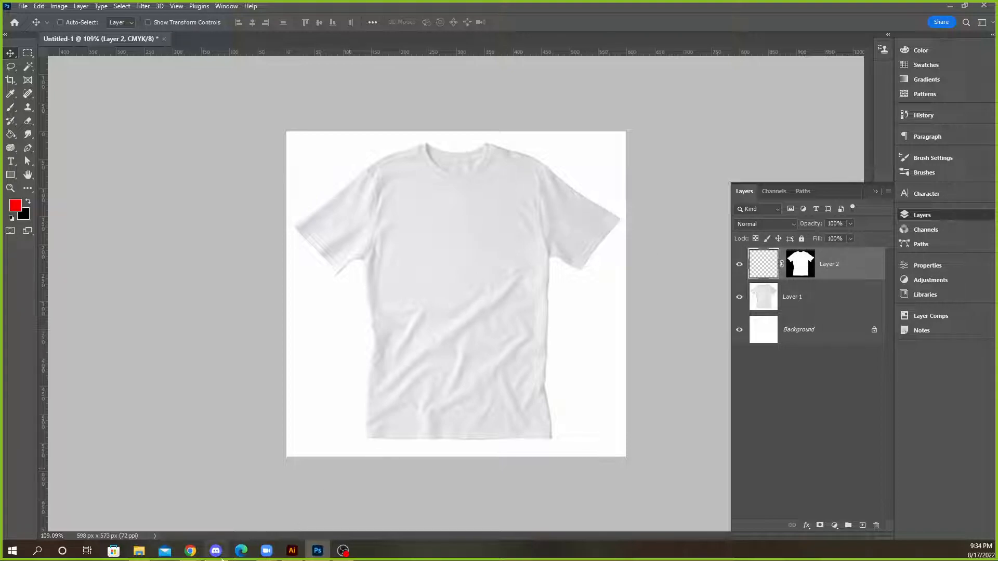
Copy the black portrait artwork from Illustrator and paste it as pixels over the T-shirt, shifting it slightly to the left
left_click(293, 551)
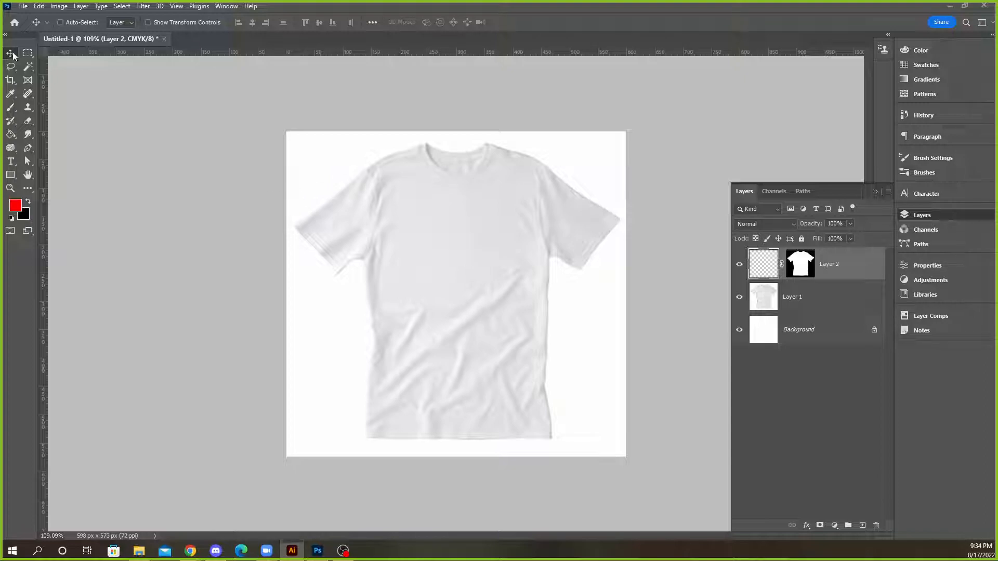
key("ctrl+v")
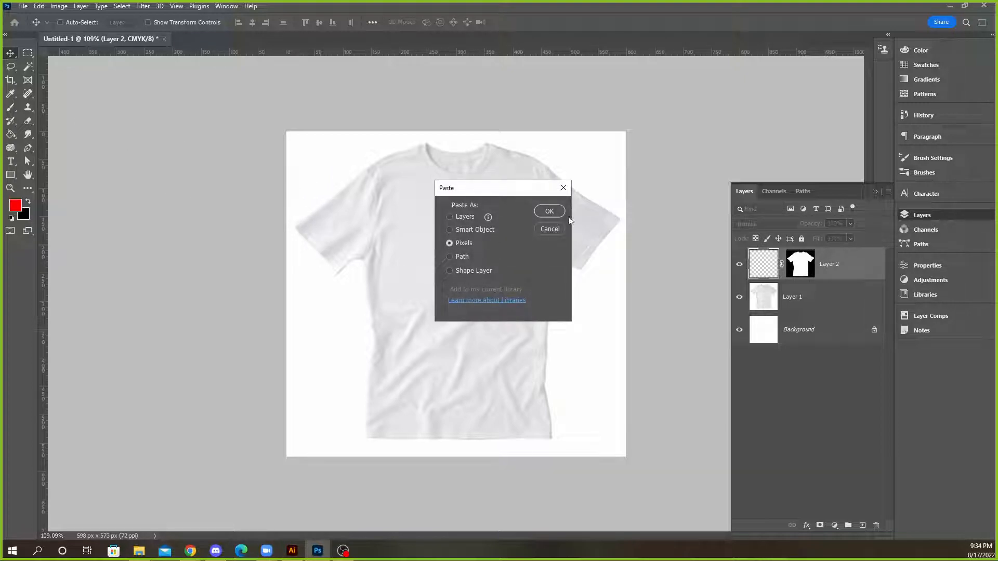
left_click(552, 213)
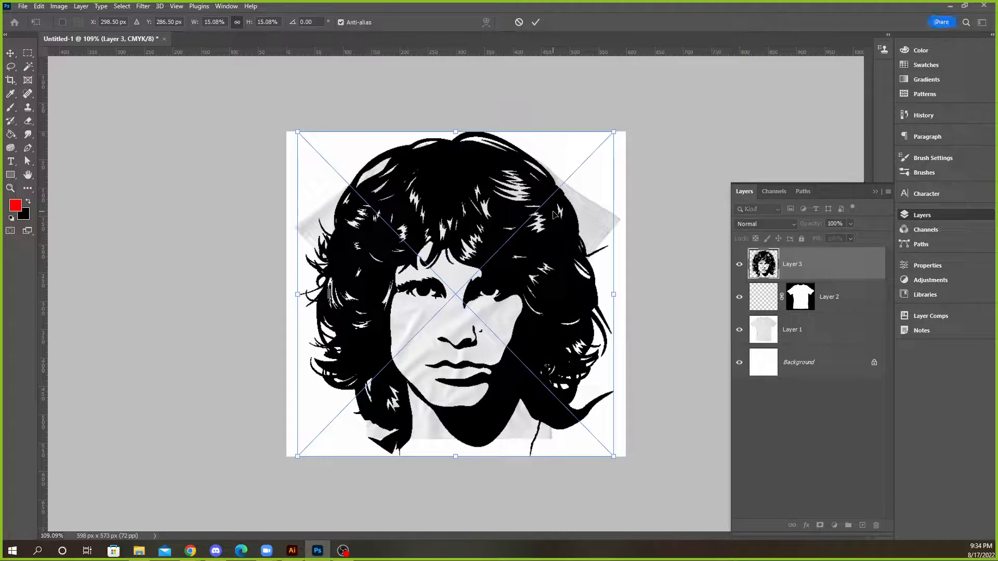
left_click(536, 24)
left_click_drag(482, 282, 513, 277)
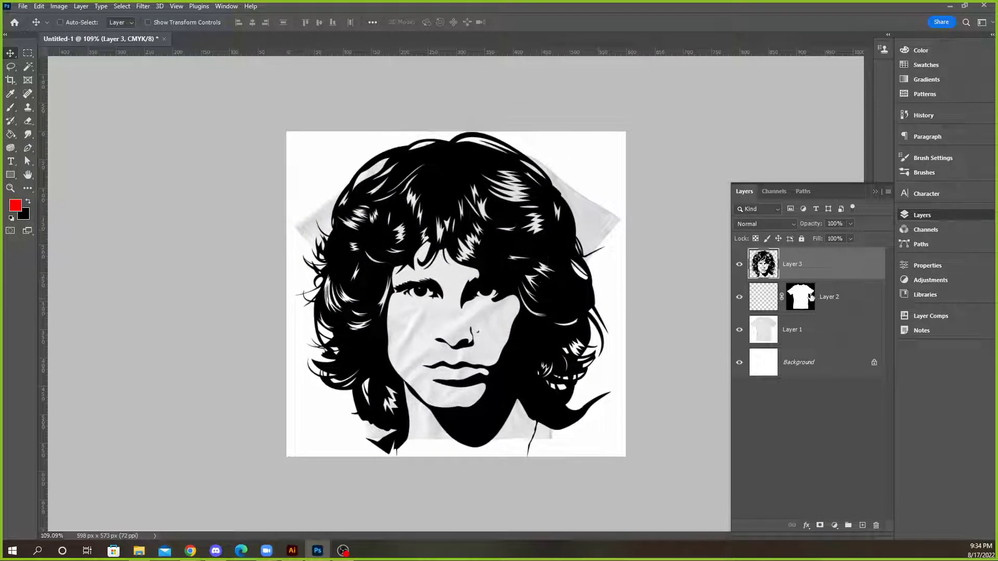
Move the T-shirt-shaped mask from Layer 2 onto the portrait on Layer 3, and select the empty Layer 2
left_click(784, 277, "alt")
left_click(791, 281, "alt")
left_click_drag(807, 303, 803, 265)
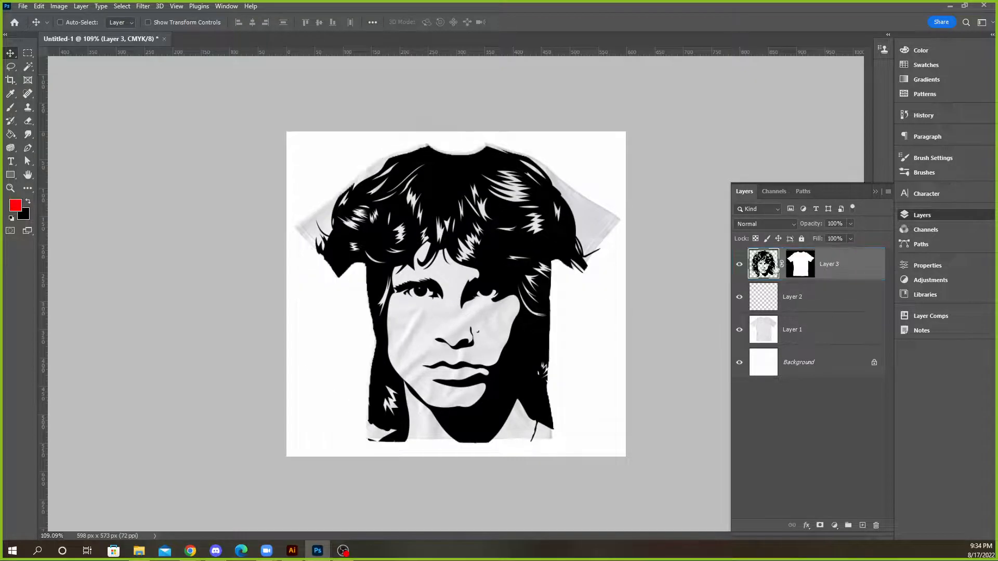
left_click(766, 295)
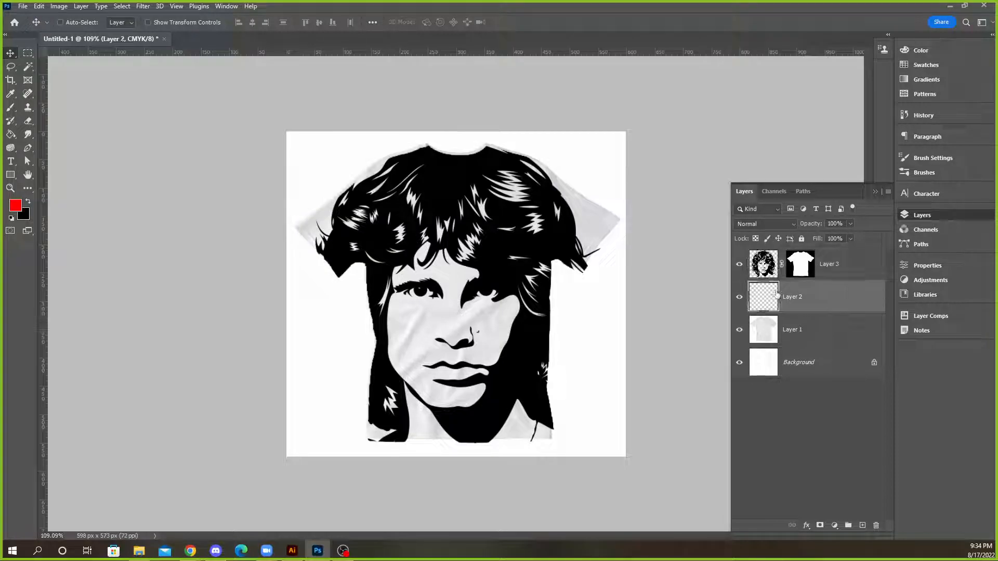
Delete the empty Layer 2 and try moving the portrait on Layer 3 with its mask still linked, undoing the move
key("Delete")
left_click(763, 275)
left_click_drag(401, 226, 424, 250)
key("ctrl+z")
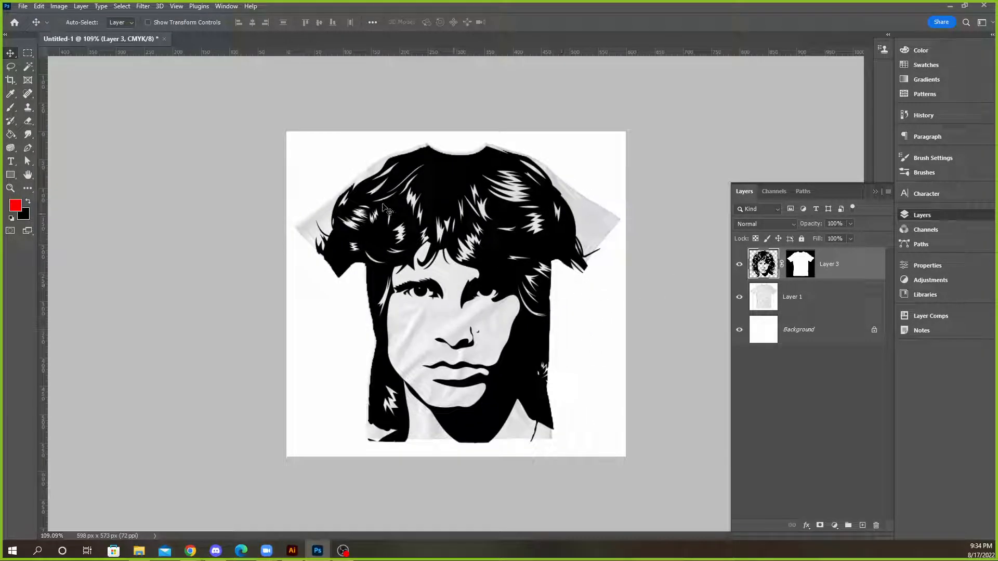
Unlink the mask on Layer 3 and shift only the portrait slightly up and to the right within the shirt shape
left_click(800, 268)
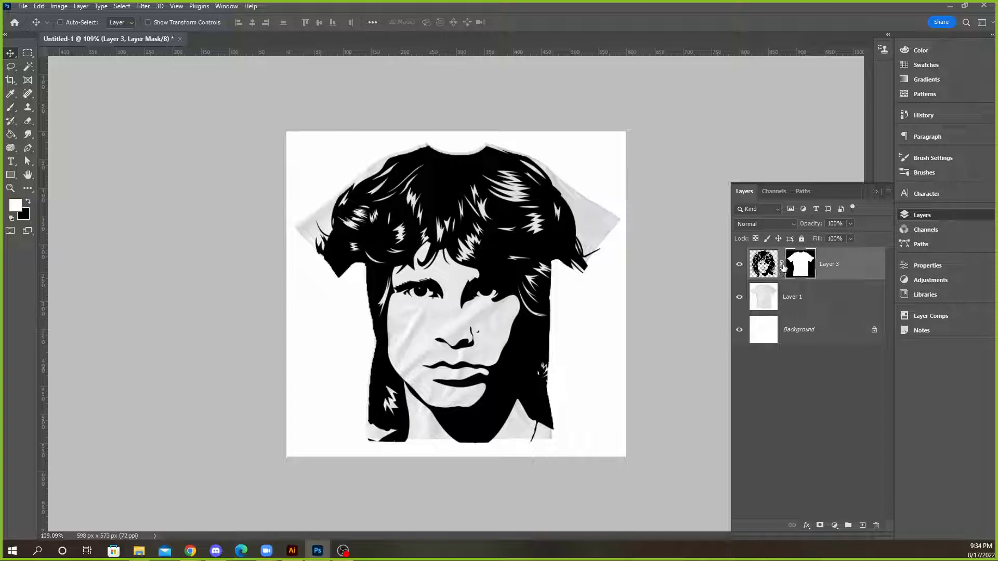
left_click(763, 269)
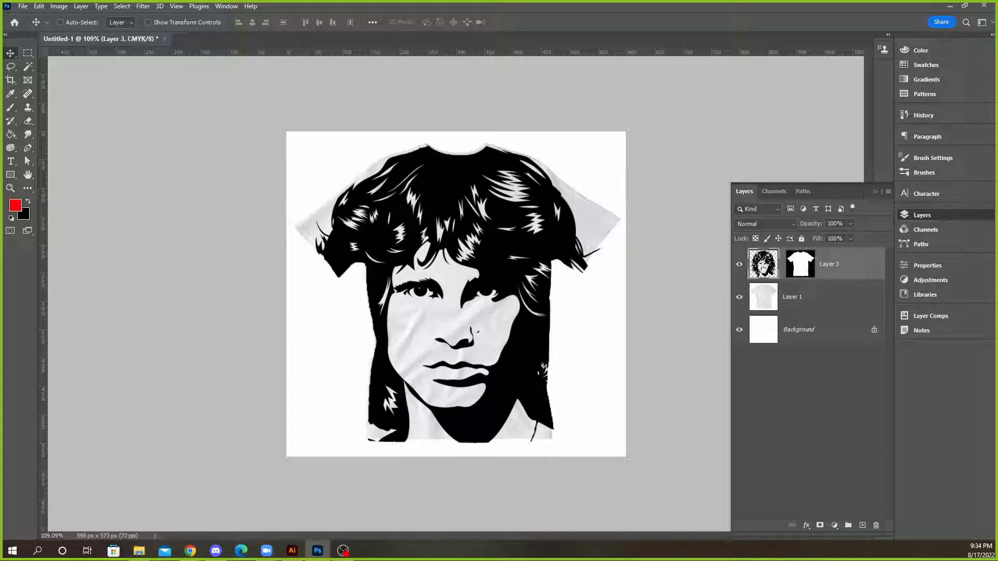
left_click(803, 268)
left_click(770, 271)
left_click(803, 267)
left_click(772, 270)
mouse_move(504, 287)
left_mouse_down()
mouse_move(431, 292)
mouse_move(501, 285)
mouse_move(507, 270)
left_mouse_up()
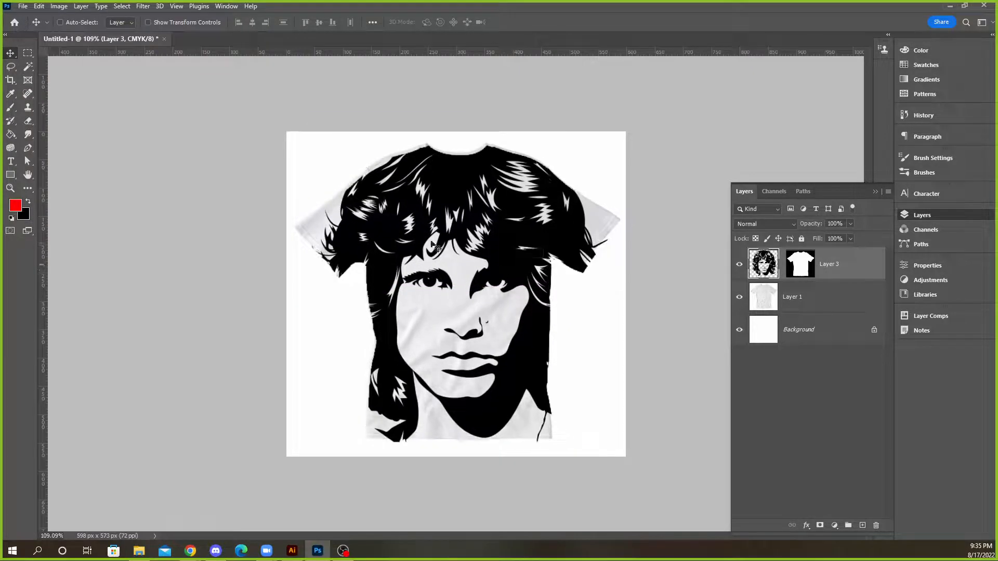
Try Hard Light on the portrait layer, then set its blend mode to Linear Light
scroll(443, 277, "up", 3)
scroll(468, 260, "up", 3)
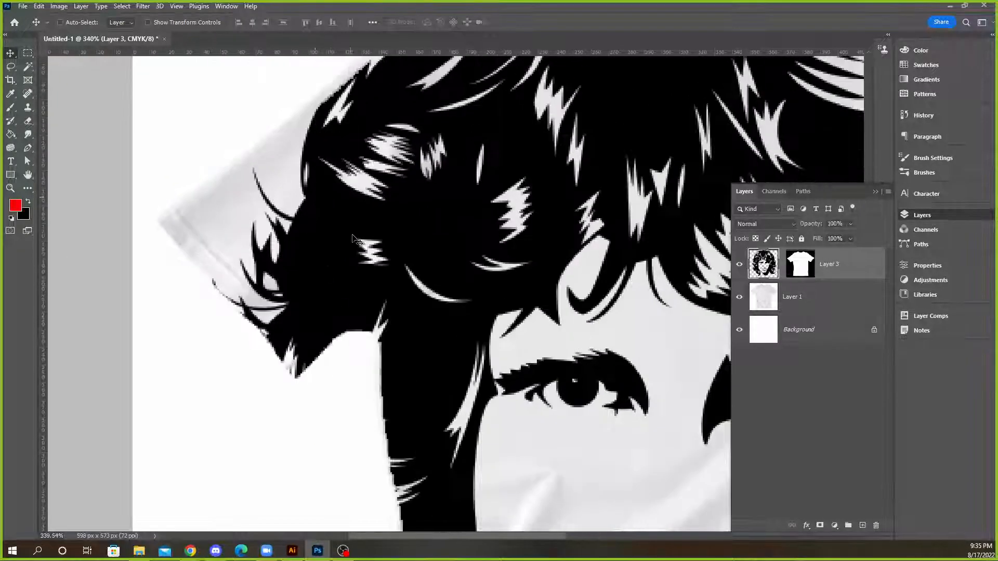
scroll(411, 273, "down", 3)
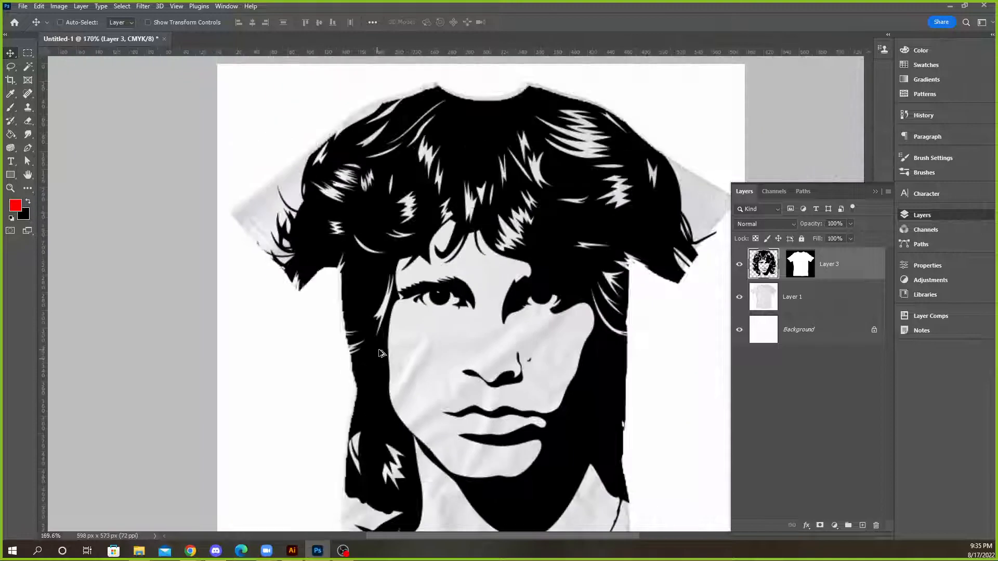
left_click(760, 224)
left_click(767, 220)
left_click(764, 225)
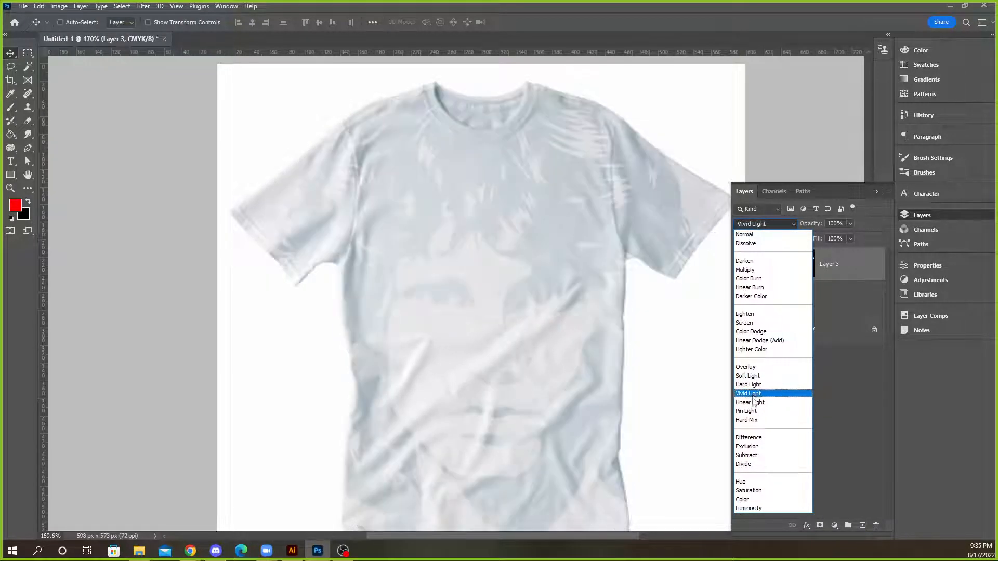
left_click(747, 386)
left_click(765, 224)
left_click(760, 404)
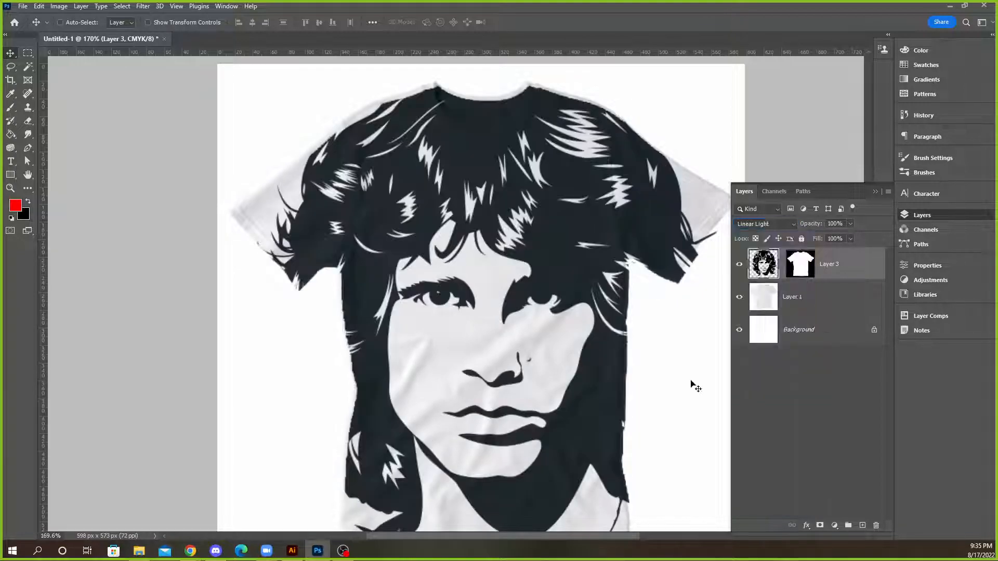
Compare the portrait with and without the Linear Light blend by repeatedly undoing and redoing the mode change
key("ctrl+z")
key("ctrl+shift+z")
key("ctrl+z")
key("ctrl+shift+z")
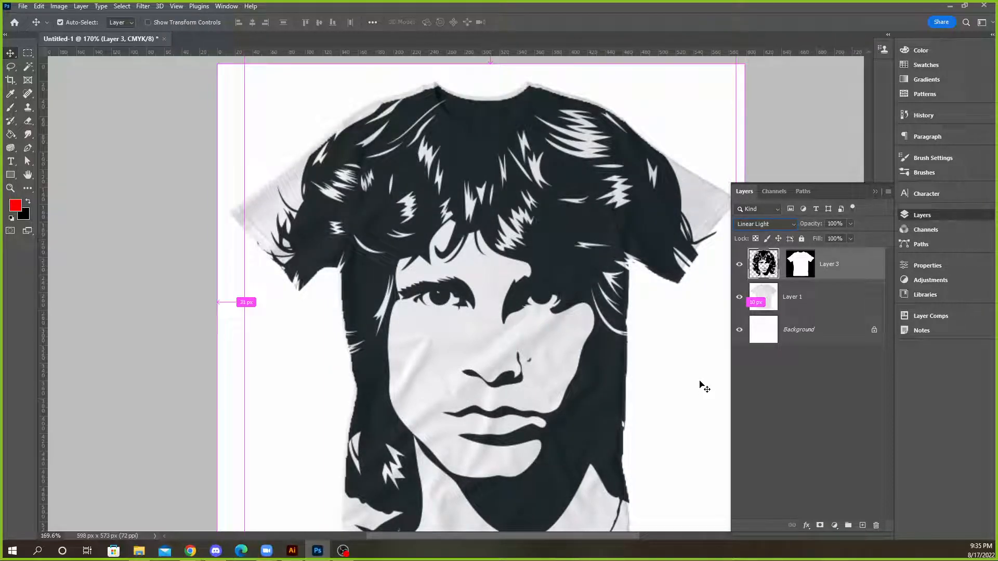
key("ctrl+z")
key("ctrl+shift+z")
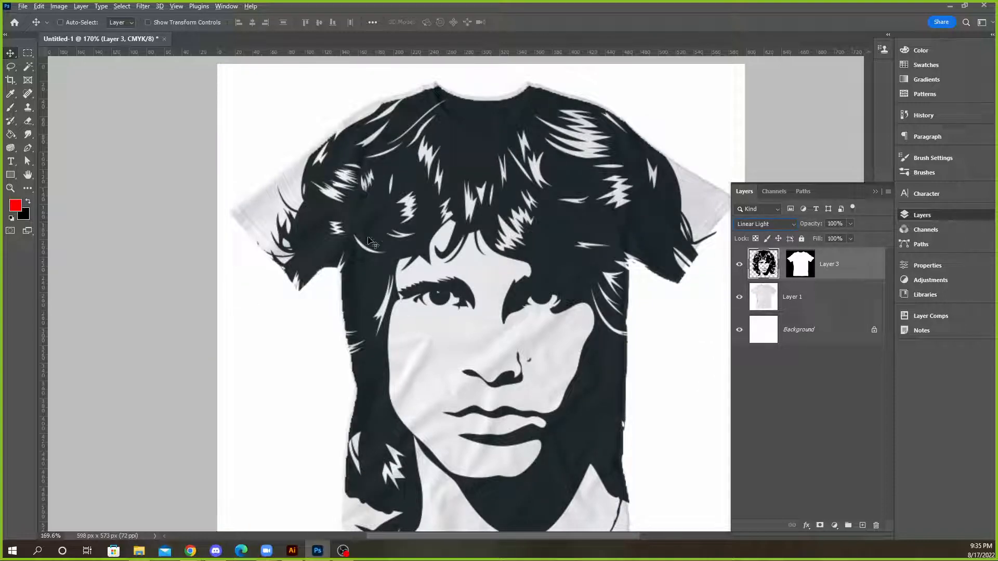
Examine how the fabric folds and shadows show through the blended portrait around the sleeve and across the whole shirt
left_click(760, 299)
scroll(347, 262, "up", 12)
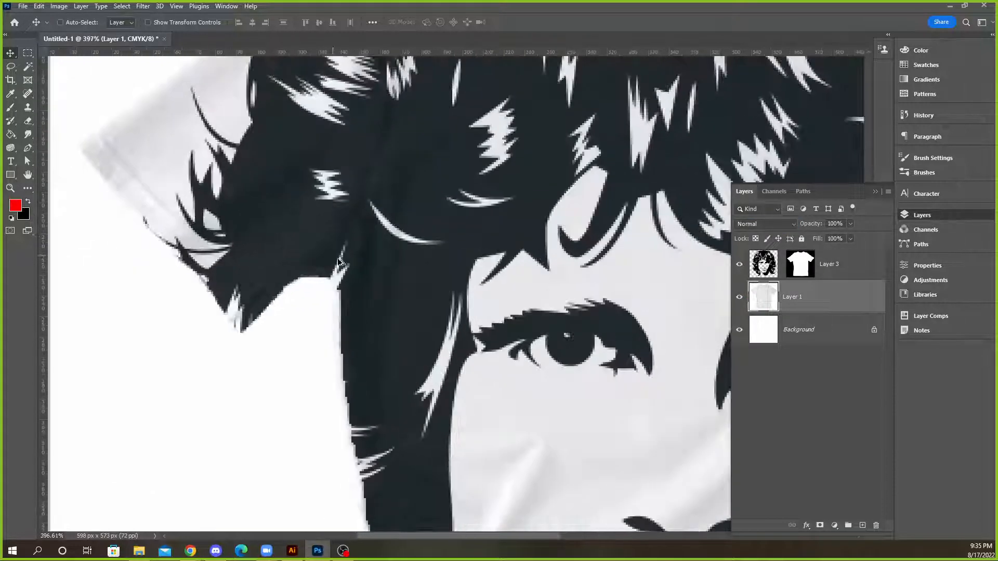
scroll(411, 267, "down", 6)
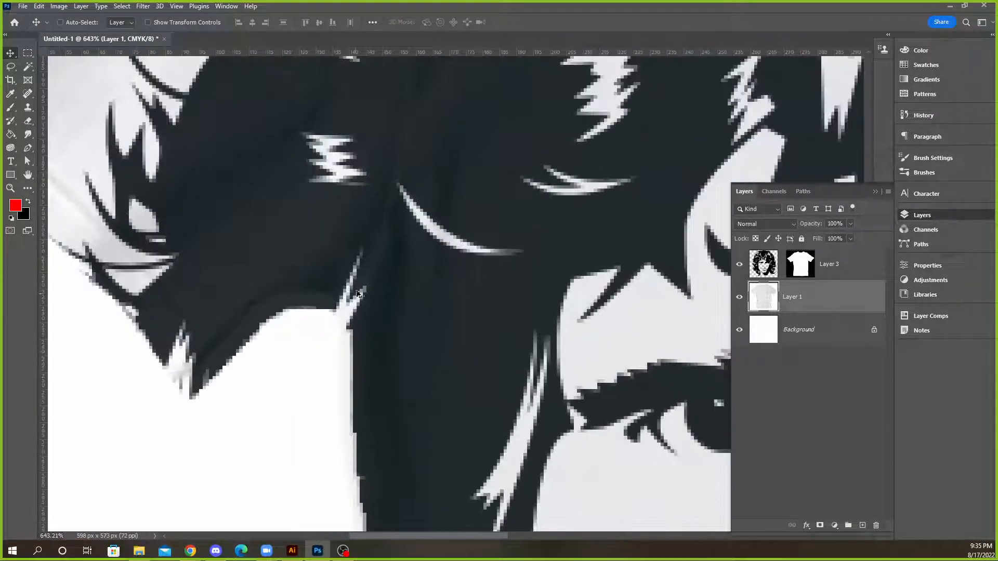
scroll(617, 281, "up", 2)
left_click(771, 270)
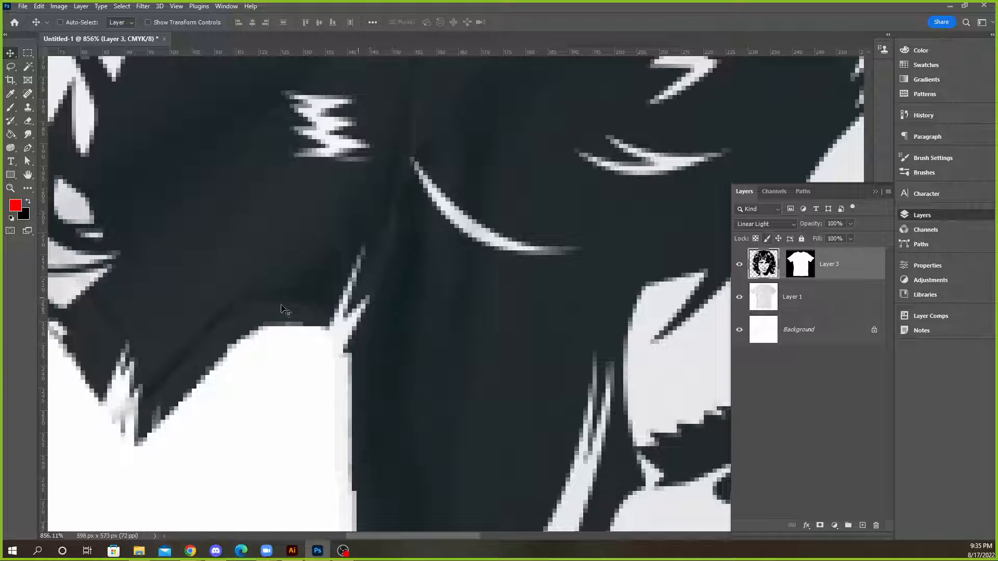
scroll(218, 310, "down", 10)
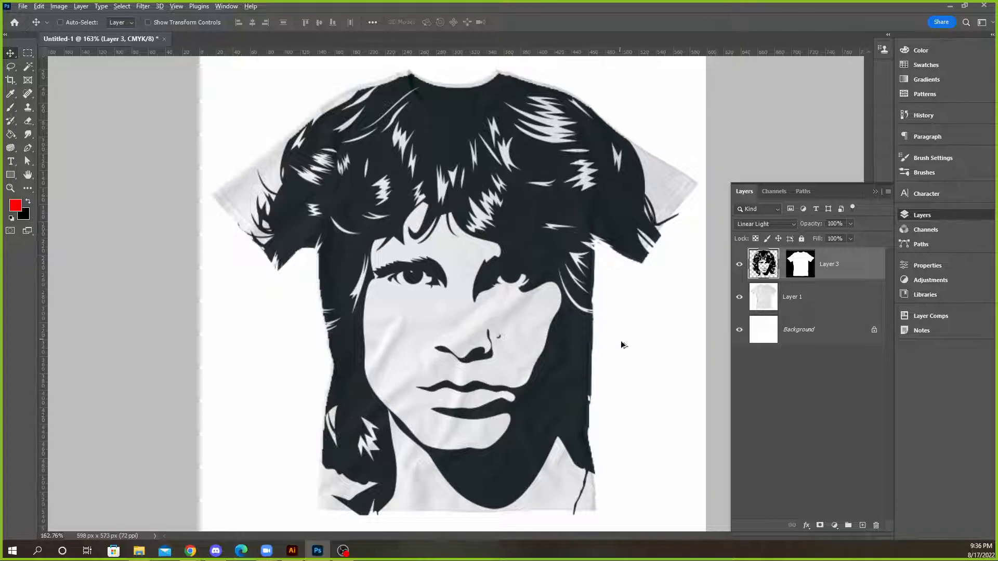
scroll(623, 345, "up", 1)
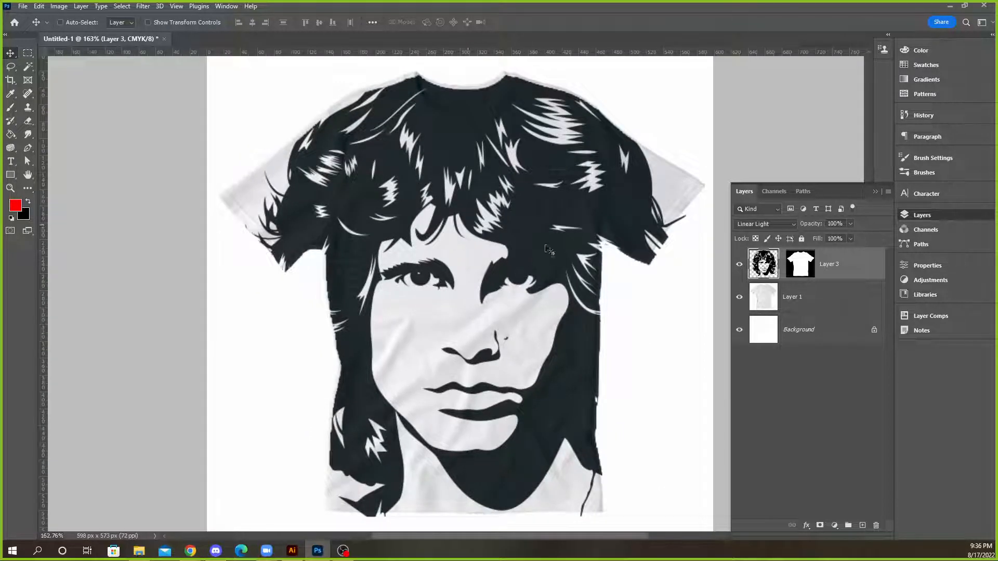
Delete the layer mask from Layer 3 and hide the portrait, making the T-shirt on Layer 1 active
left_click(798, 268)
mouse_move(483, 163)
left_mouse_down()
mouse_move(681, 237)
mouse_move(477, 171)
left_mouse_up()
right_click(806, 266)
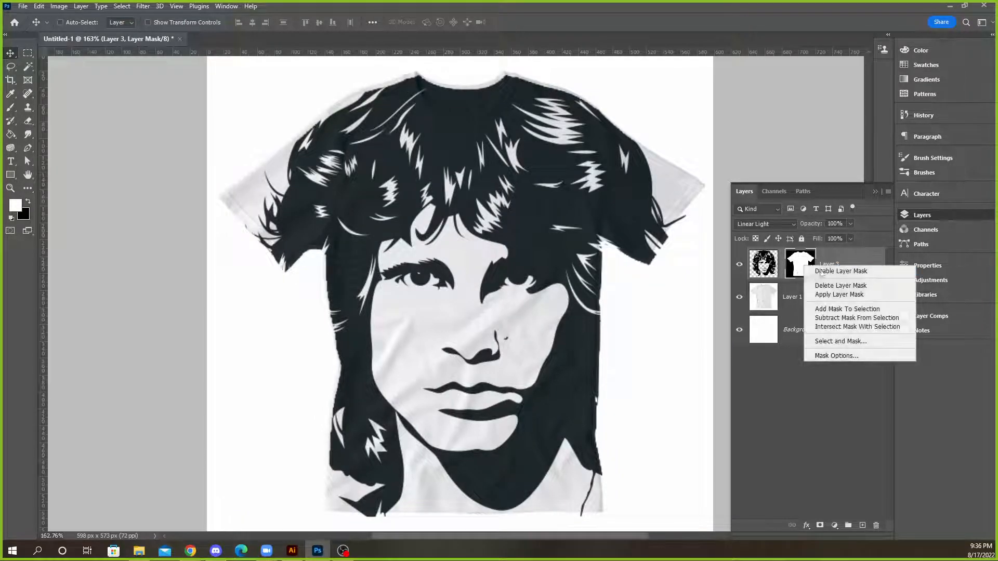
left_click(841, 286)
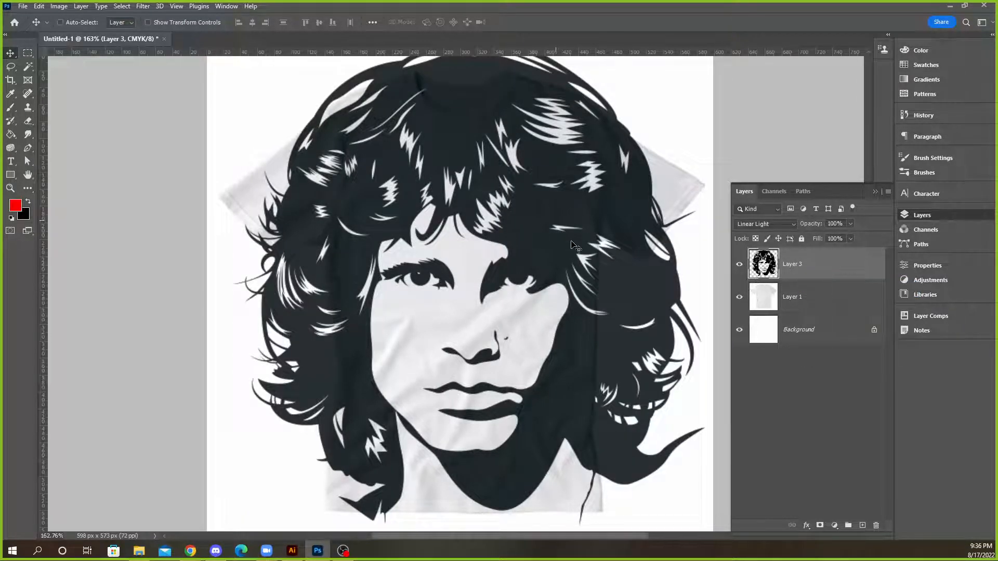
left_click(762, 307)
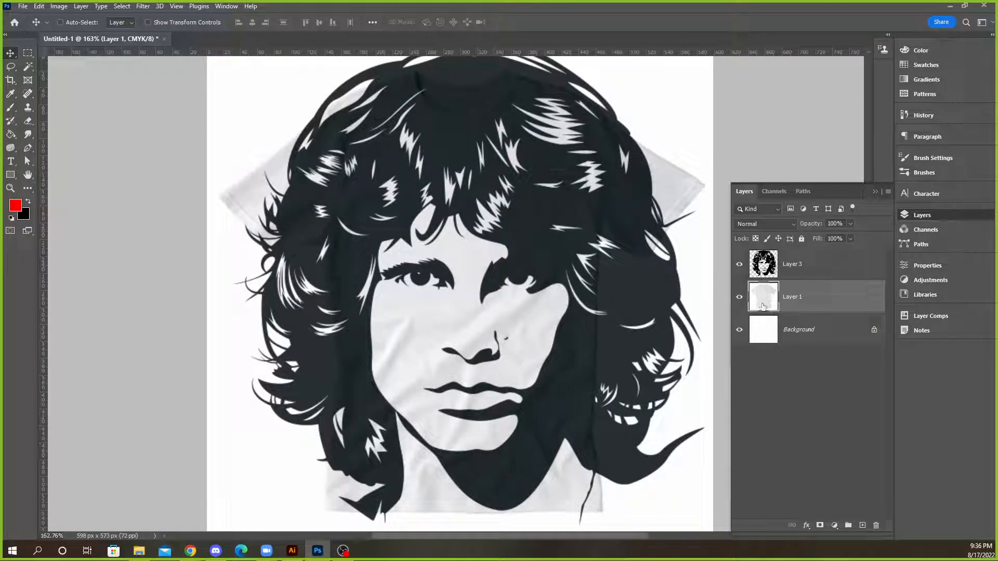
left_click(739, 265)
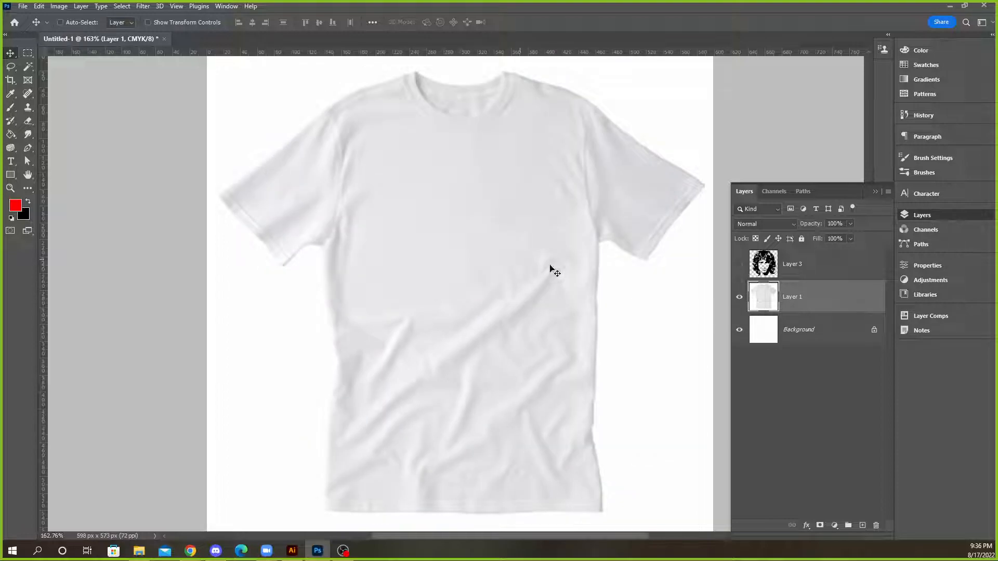
Select the white background with the Magic Wand, invert the selection to the T-shirt, and deselect it
left_click(10, 68)
left_click(27, 67)
scroll(345, 251, "down", 2)
left_click(296, 138)
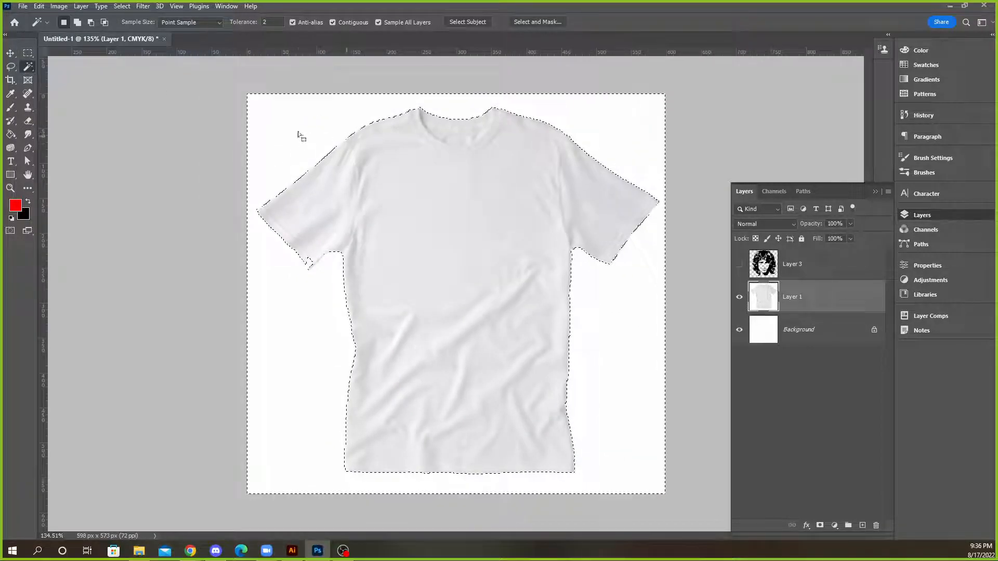
left_click(123, 6)
left_click(142, 46)
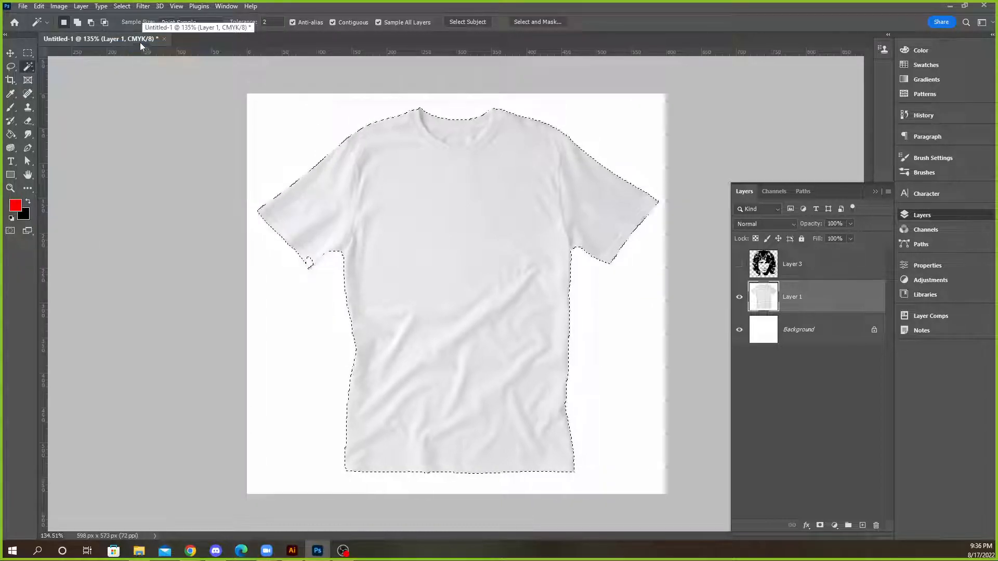
left_click(121, 7)
left_click(134, 28)
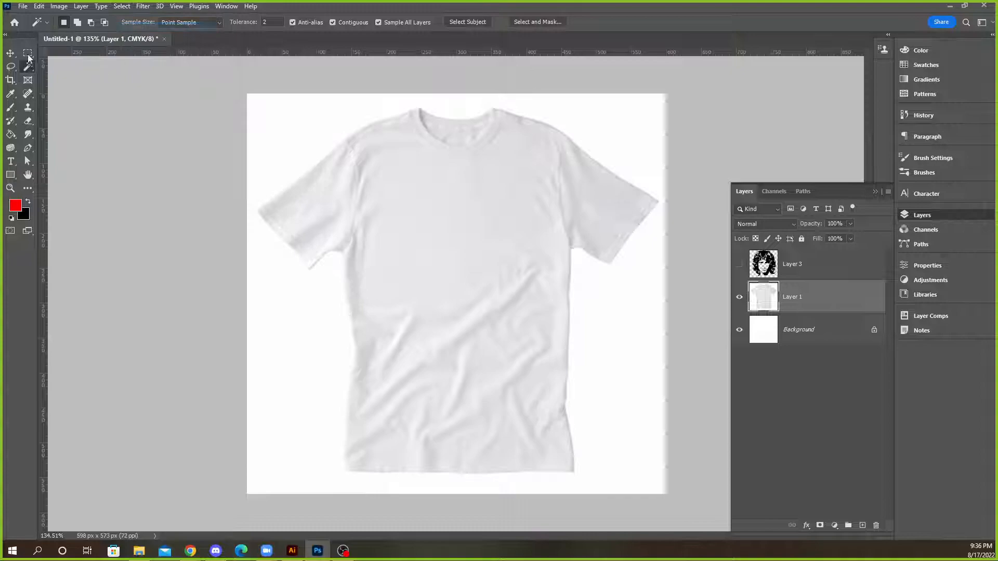
Look through the Object Selection, Quick Selection and Magic Wand tools available for selecting the T-shirt
key("v")
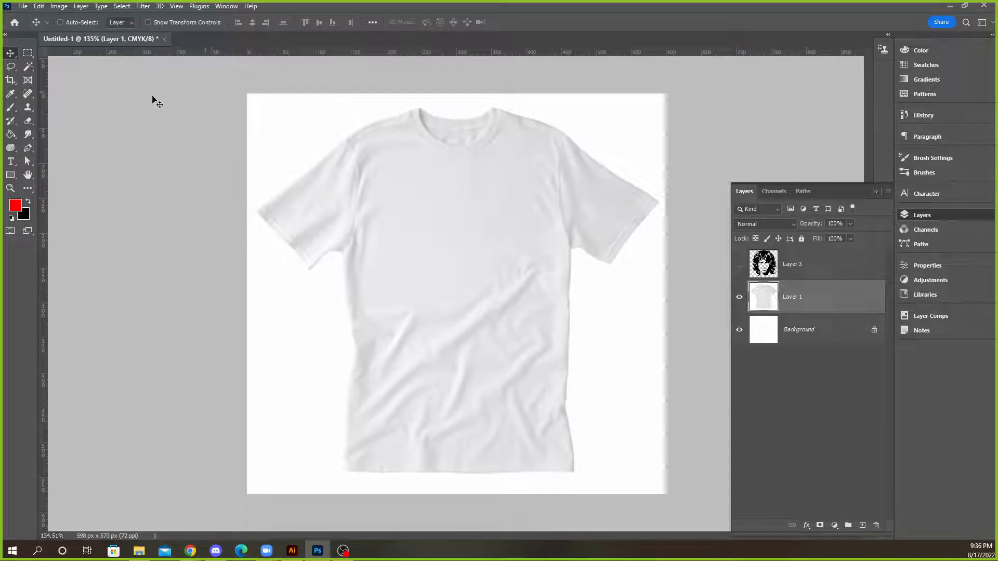
right_click(29, 67)
left_click(63, 79)
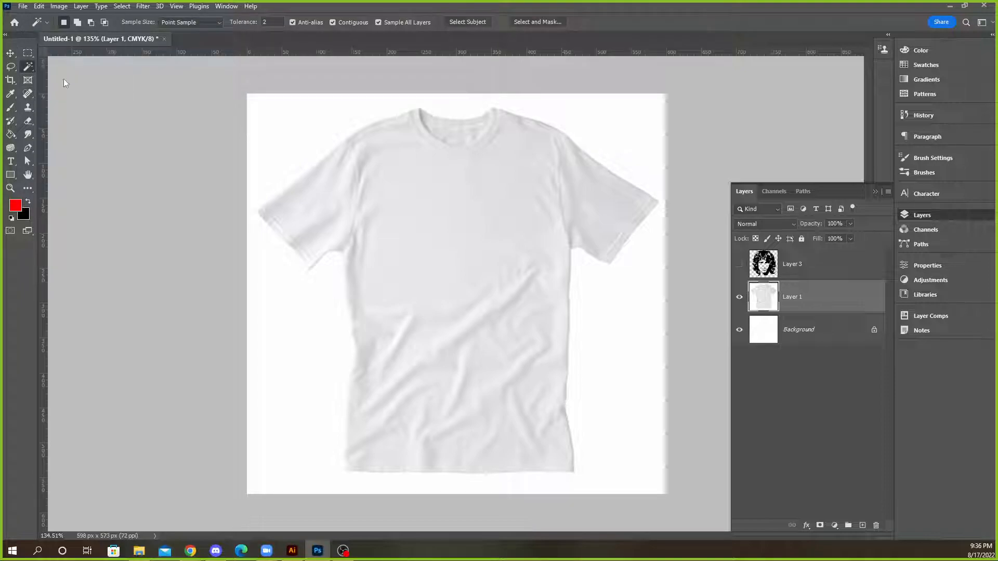
right_click(24, 66)
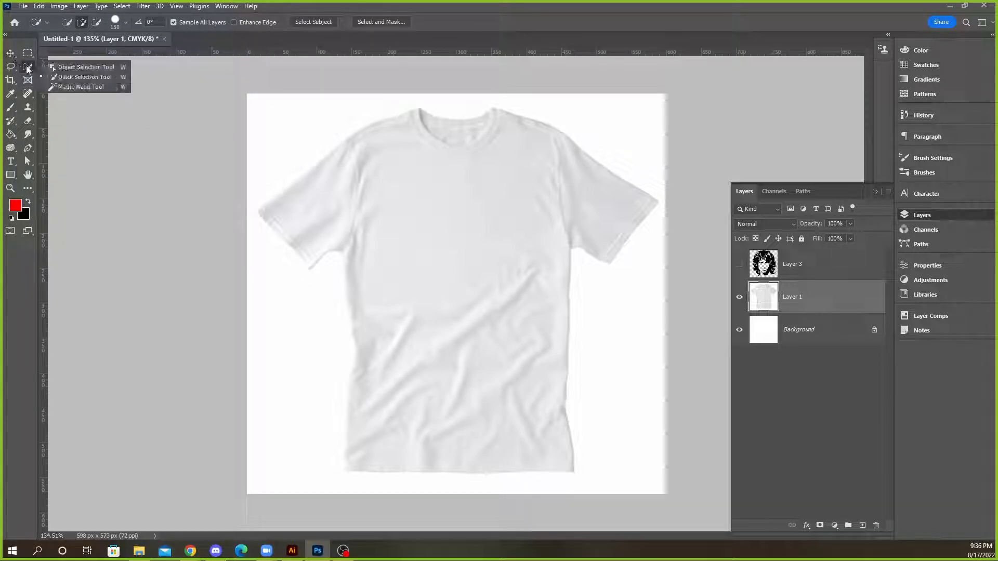
left_click(83, 67)
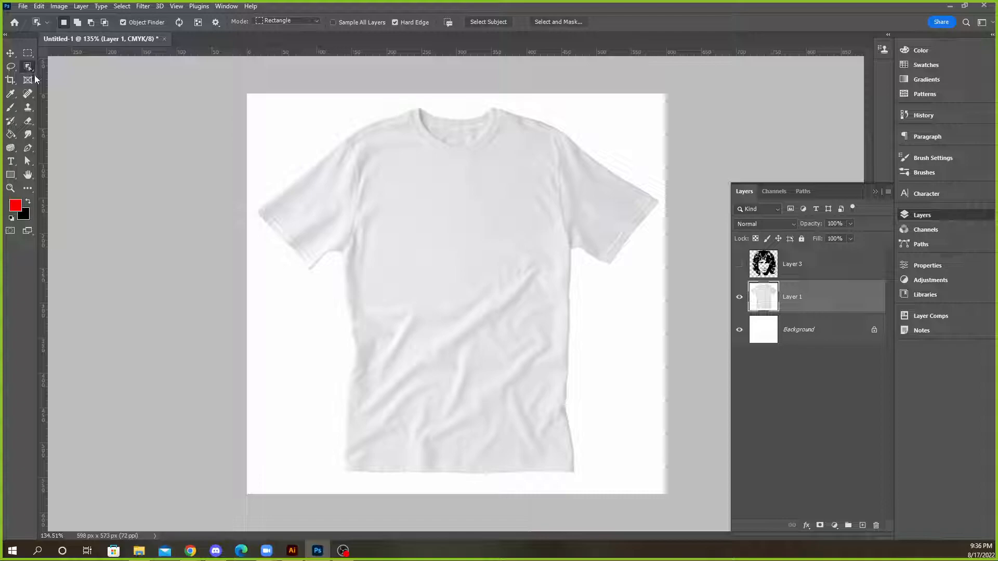
key("shift+w")
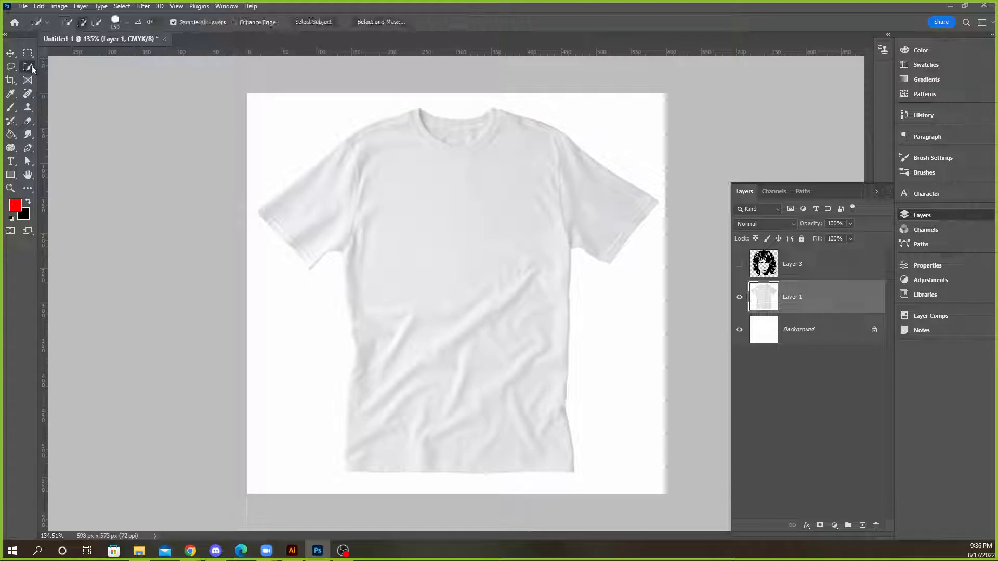
right_click(29, 66)
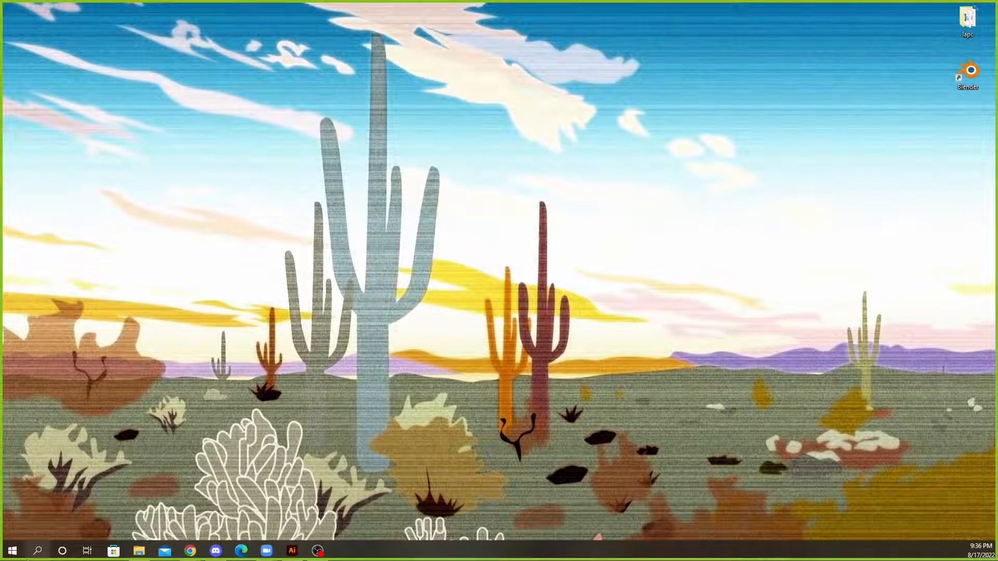
Relaunch Photoshop and create a new blank document of 962 x 1210 px at 72 ppi
left_click(37, 550)
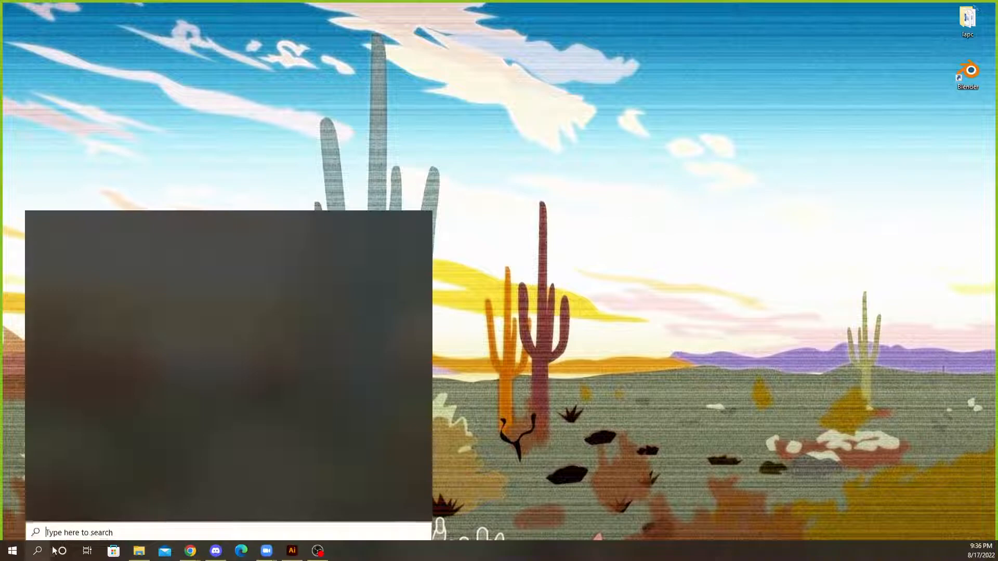
left_click(120, 286)
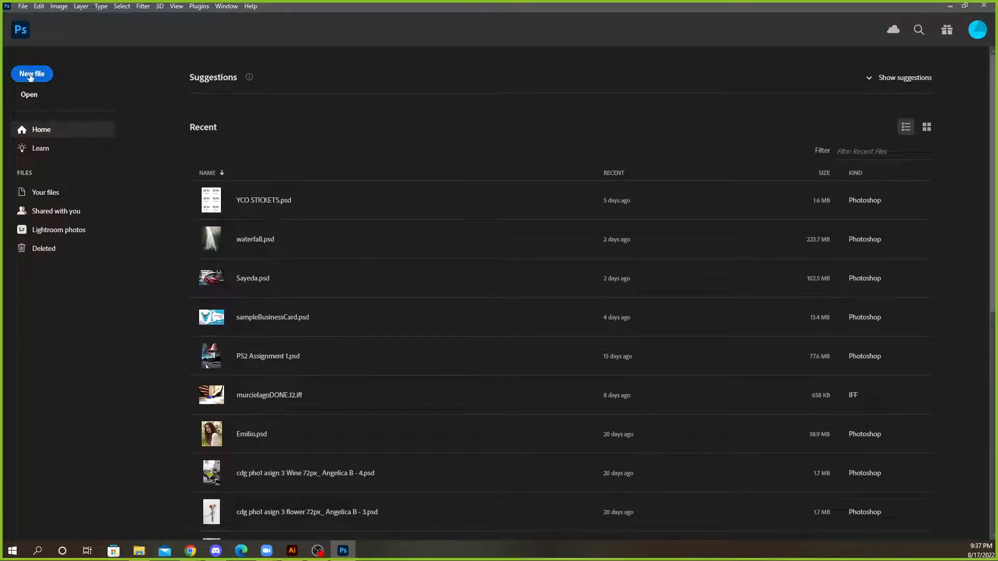
left_click(30, 77)
left_click(748, 440)
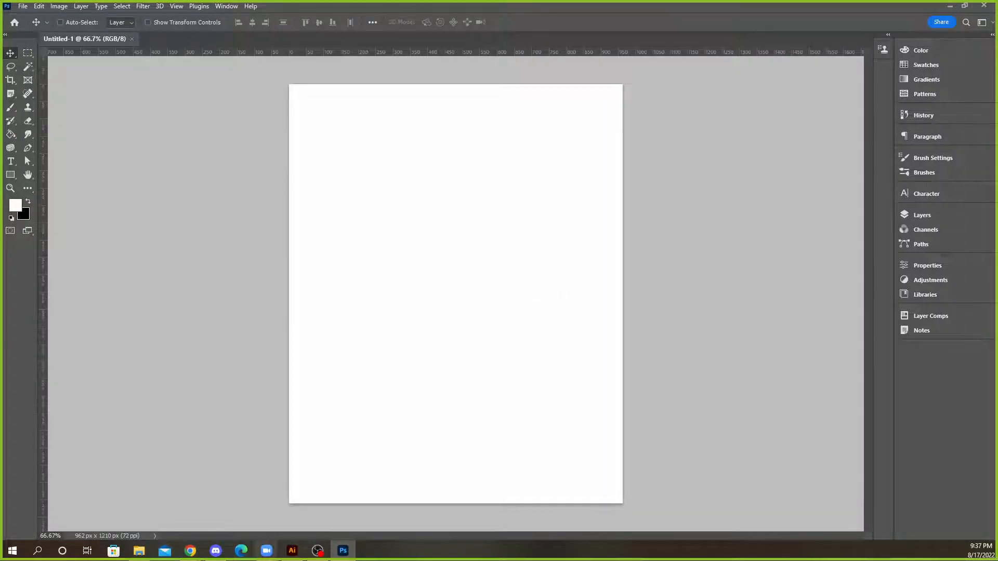
left_click(333, 556)
left_click(333, 556)
key("ctrl")
key("ctrl+v")
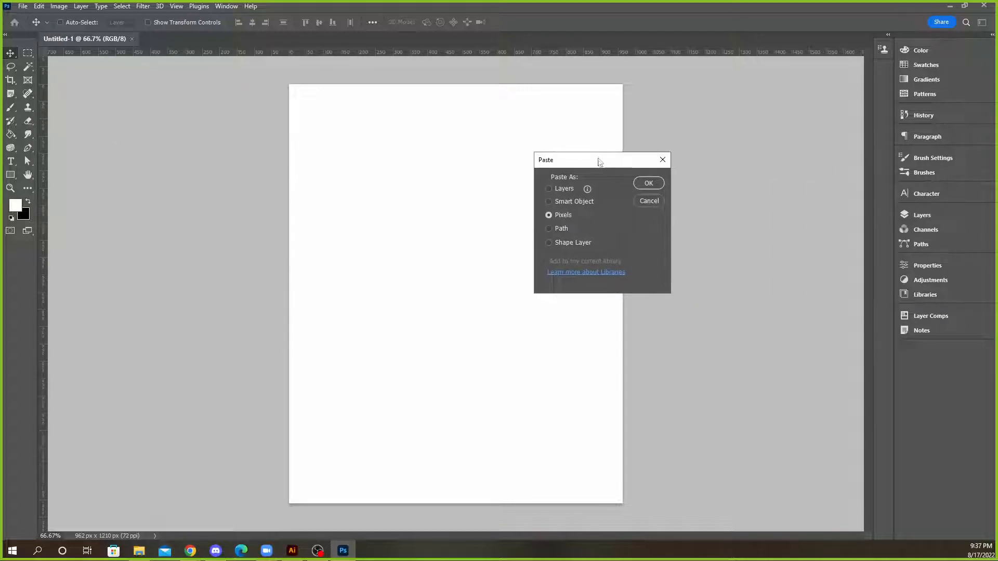
left_click(650, 200)
Copy the T-shirt image from Illustrator, paste it into the Photoshop document as a Smart Object, and place it near the canvas centre
left_click(292, 551)
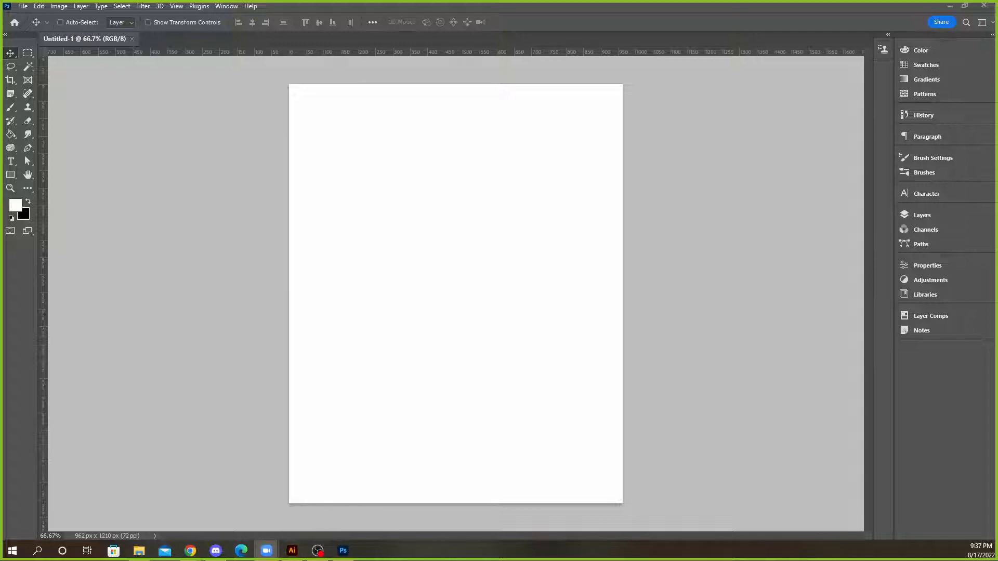
left_click(533, 274)
left_click_drag(537, 271, 477, 294)
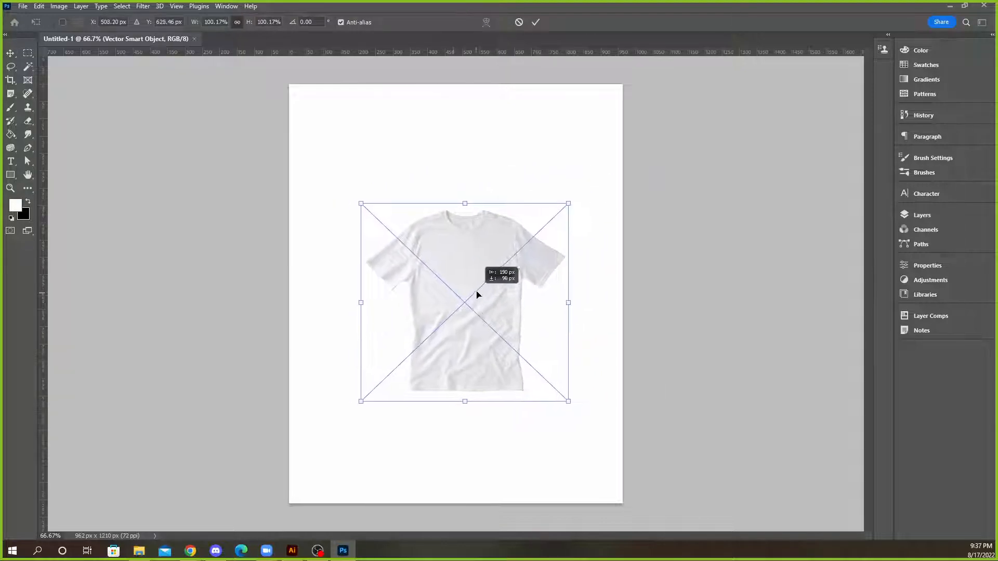
left_click(536, 23)
scroll(431, 314, "up", 2)
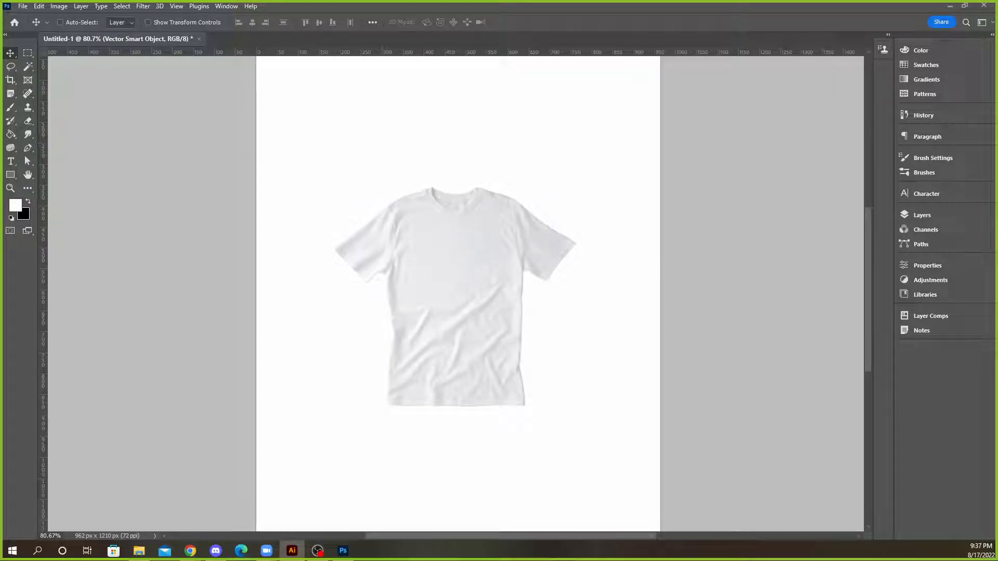
Bring the portrait artwork from Illustrator into the Photoshop document as a Smart Object at 26.04% scale, centred over the T-shirt
left_click_drag(891, 212, 523, 224)
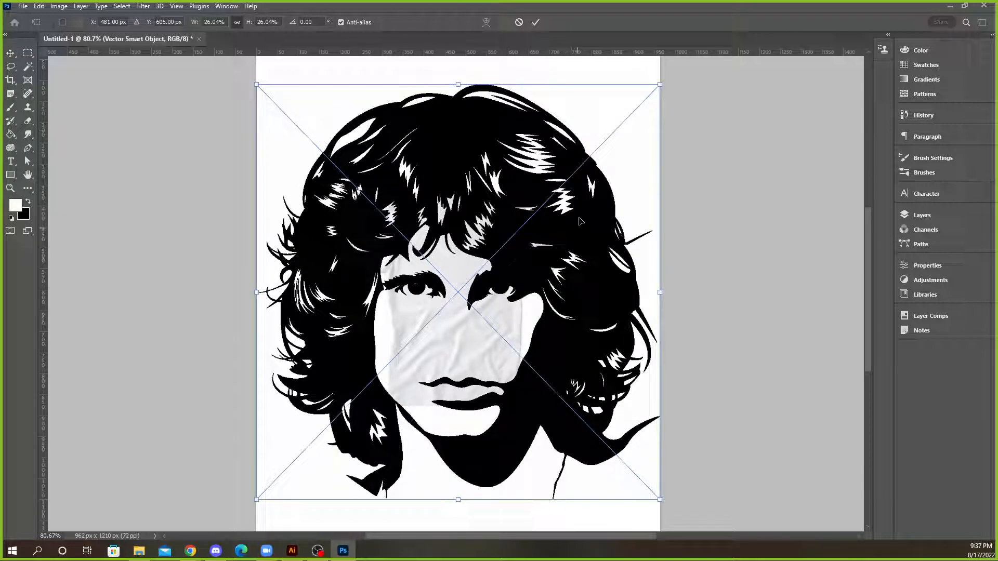
key("Escape")
key("alt+Tab")
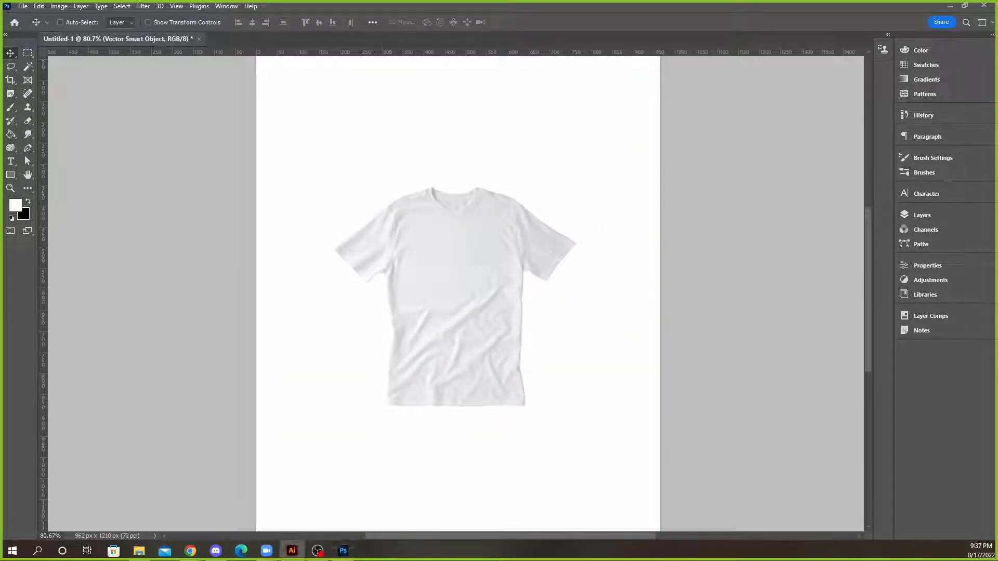
left_click_drag(686, 276, 462, 286)
left_click(534, 22)
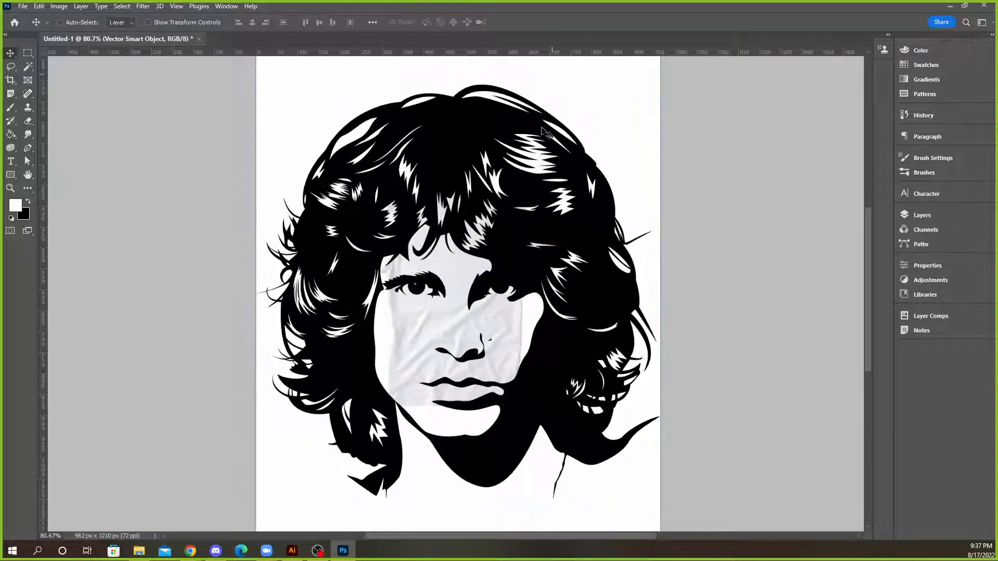
key("ctrl+0")
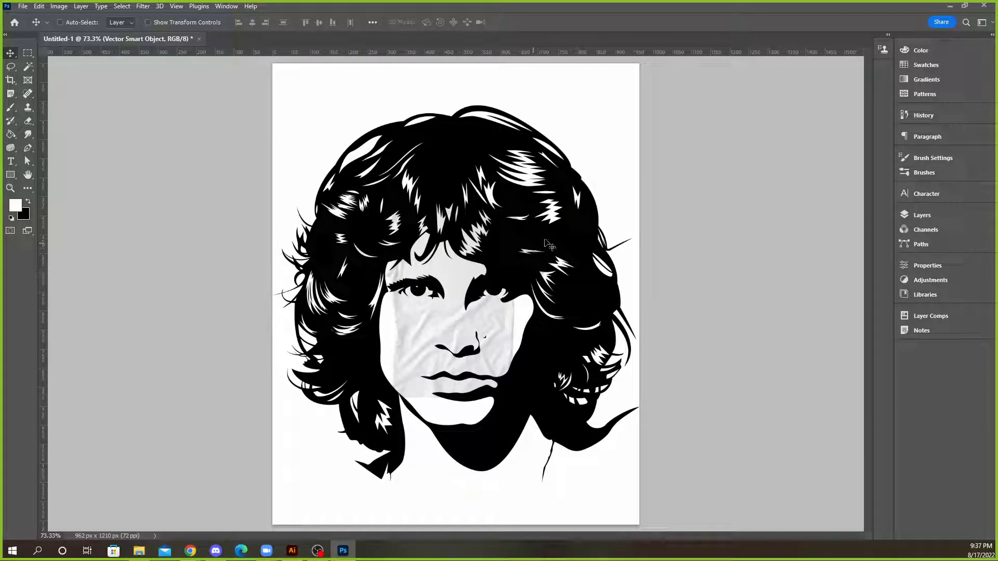
Hide the portrait layer and make the T-shirt Smart Object the active layer
left_click(930, 215)
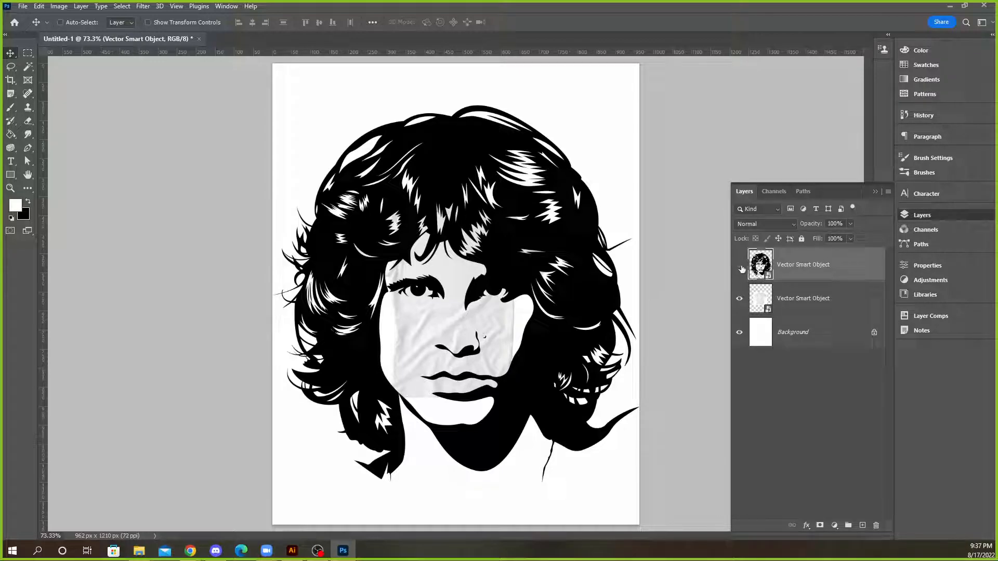
left_click(740, 266)
left_click(746, 301)
scroll(501, 312, "up", 2)
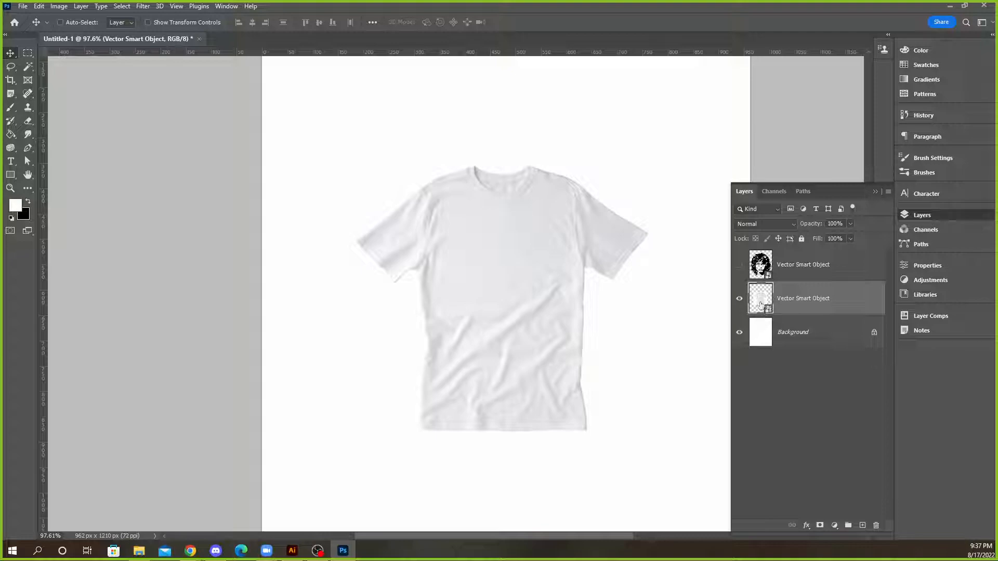
Select the white background around the T-shirt with the Magic Wand and invert the selection to the shirt
left_click(28, 66)
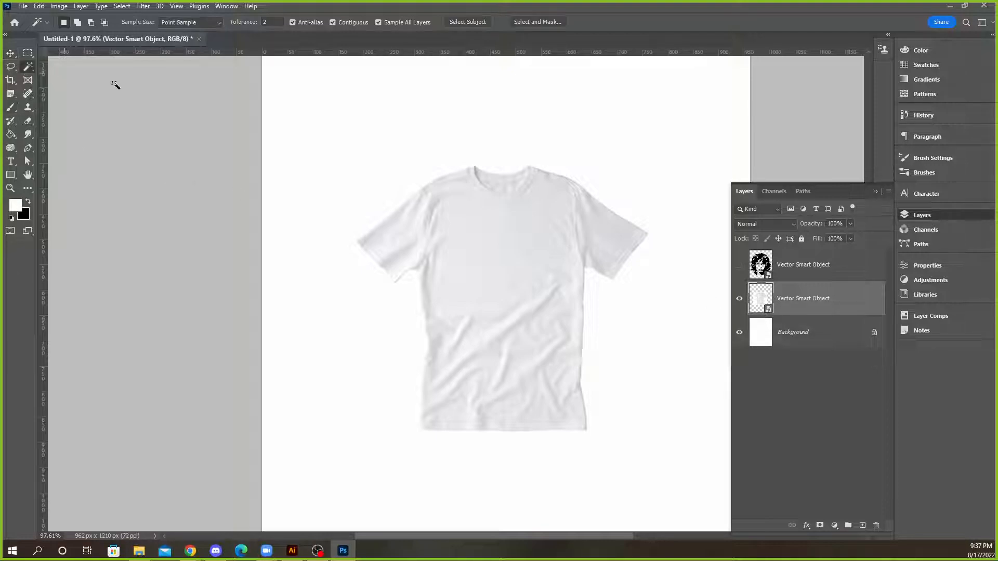
left_click(395, 194)
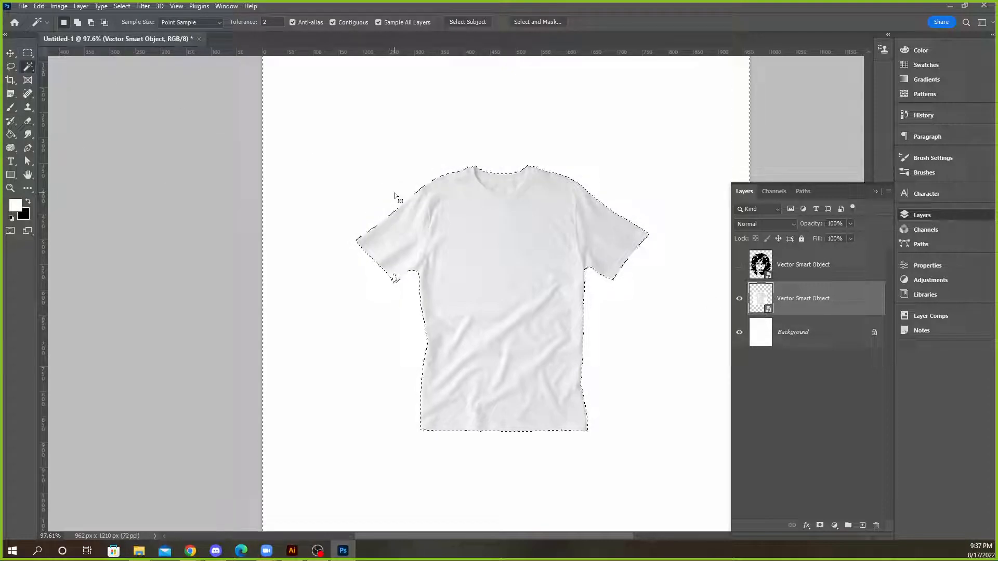
left_click(122, 6)
left_click(148, 47)
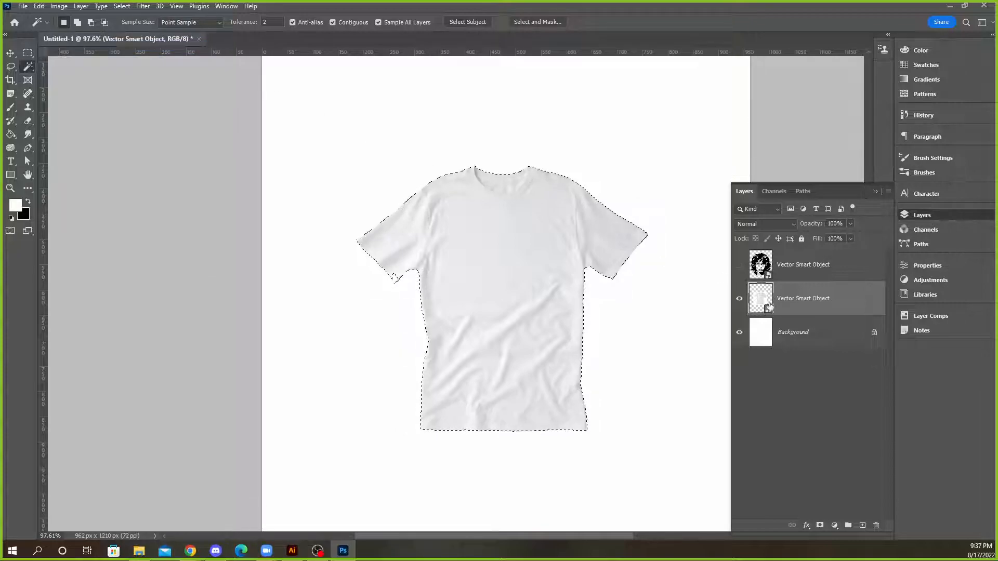
Show the portrait layer again and add a layer mask to it from the T-shirt selection
left_click(739, 265)
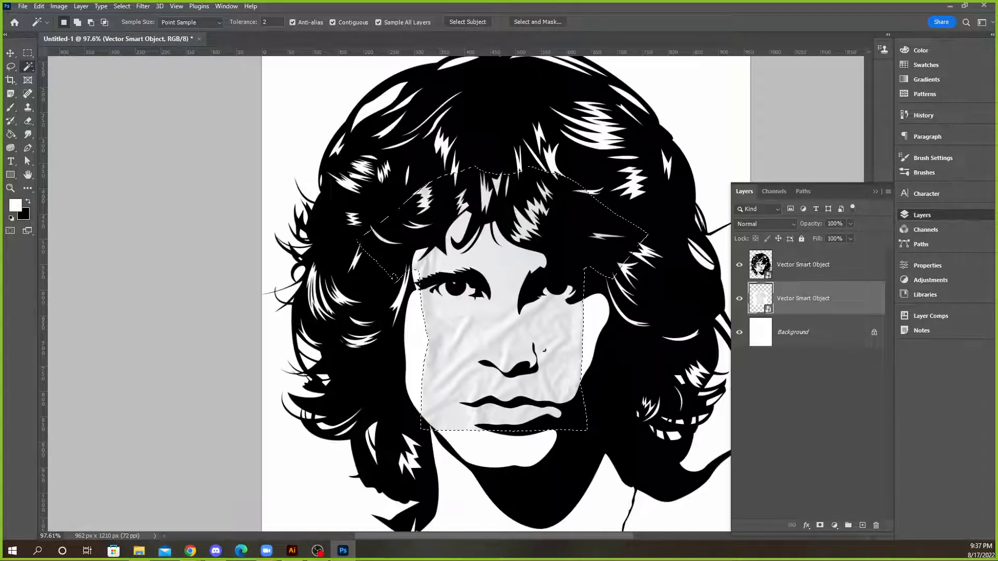
left_click(759, 268)
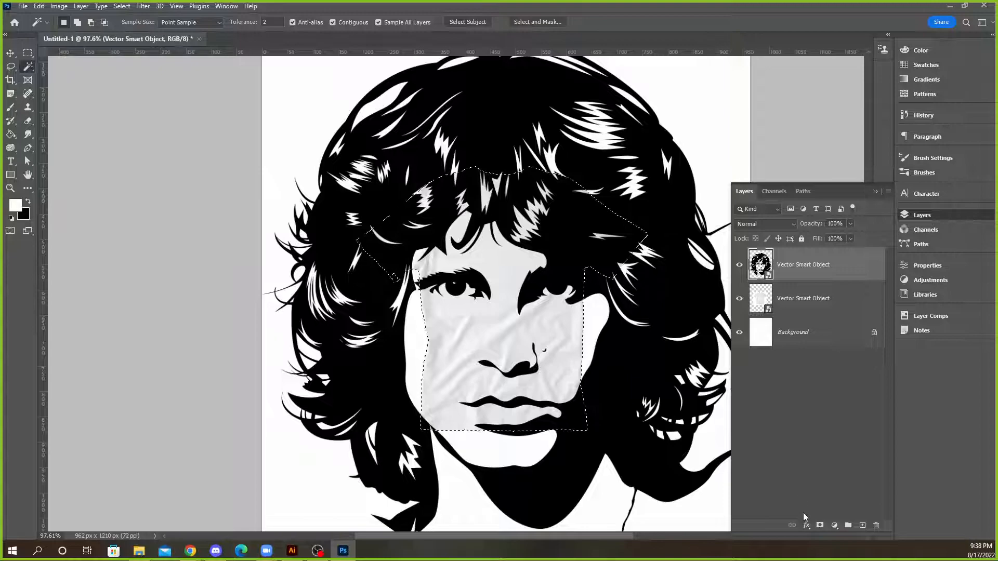
left_click(820, 526)
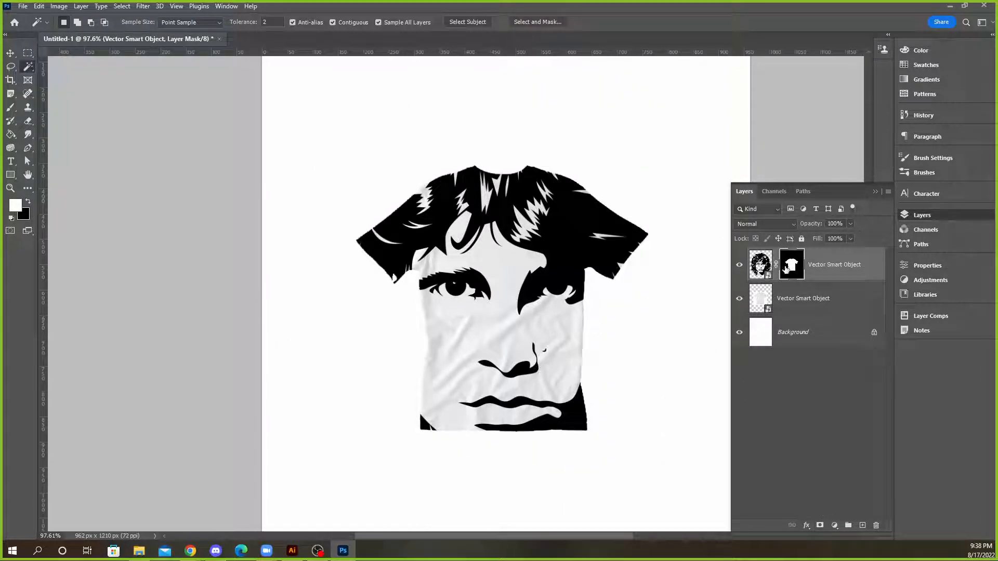
Unlink the portrait from its layer mask and reposition the artwork inside the T-shirt shape
left_click(759, 269)
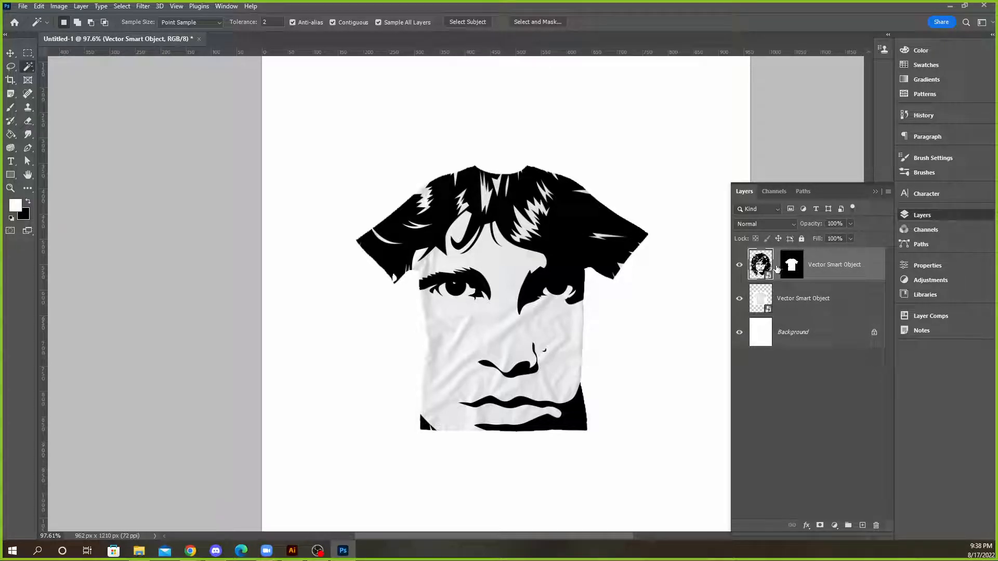
left_click(790, 268)
left_click(767, 271)
left_click(10, 53)
left_click_drag(500, 233, 543, 259)
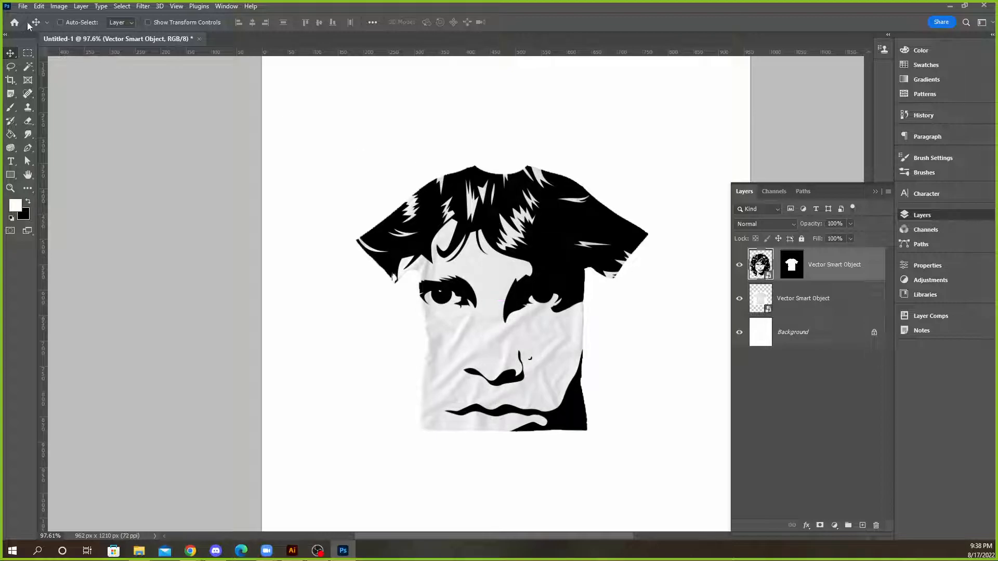
Free Transform the portrait to 14.92% scale and position it at about X 456 px, Y 626 px over the T-shirt
left_click(59, 6)
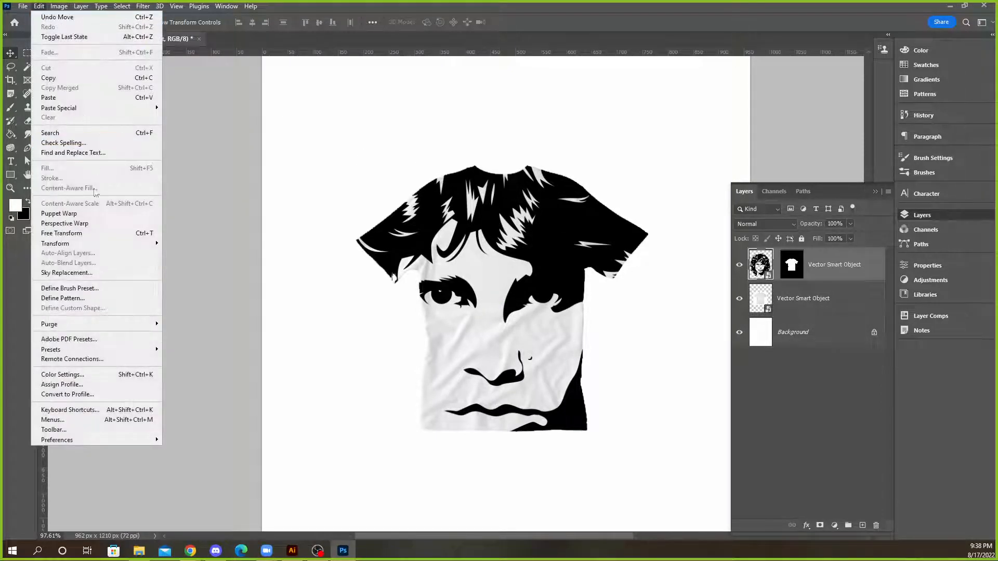
left_click(142, 233)
key("ctrl+0")
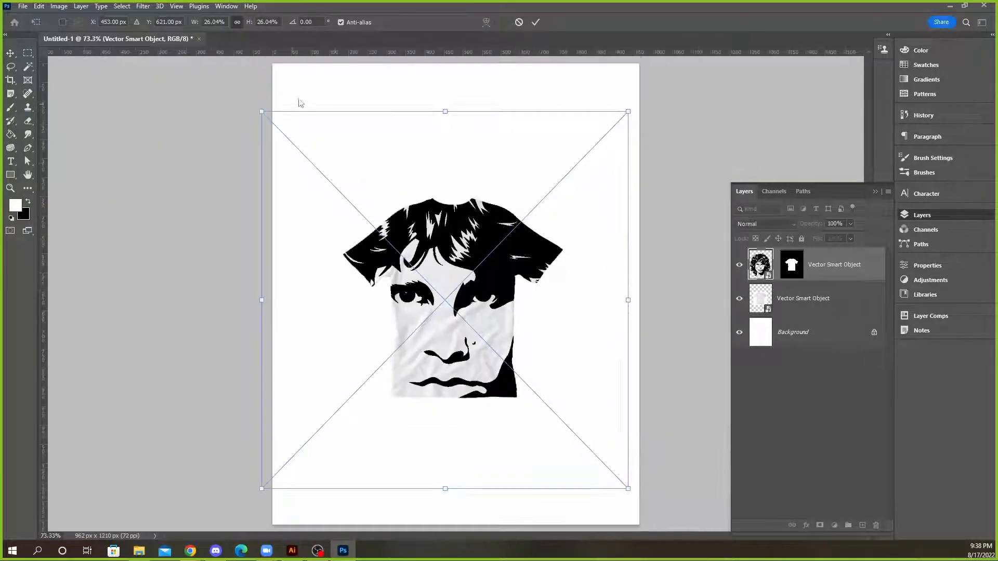
left_click_drag(259, 111, 439, 288)
left_click_drag(535, 390, 453, 287)
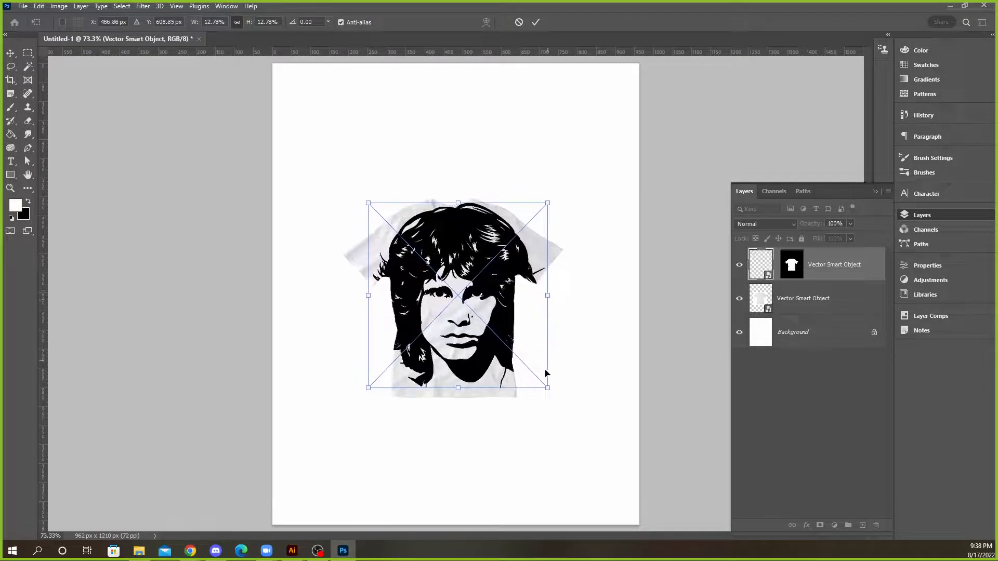
left_click_drag(551, 389, 518, 357)
left_click_drag(467, 312, 472, 327)
left_click_drag(453, 218, 452, 207)
left_click_drag(526, 217, 566, 199)
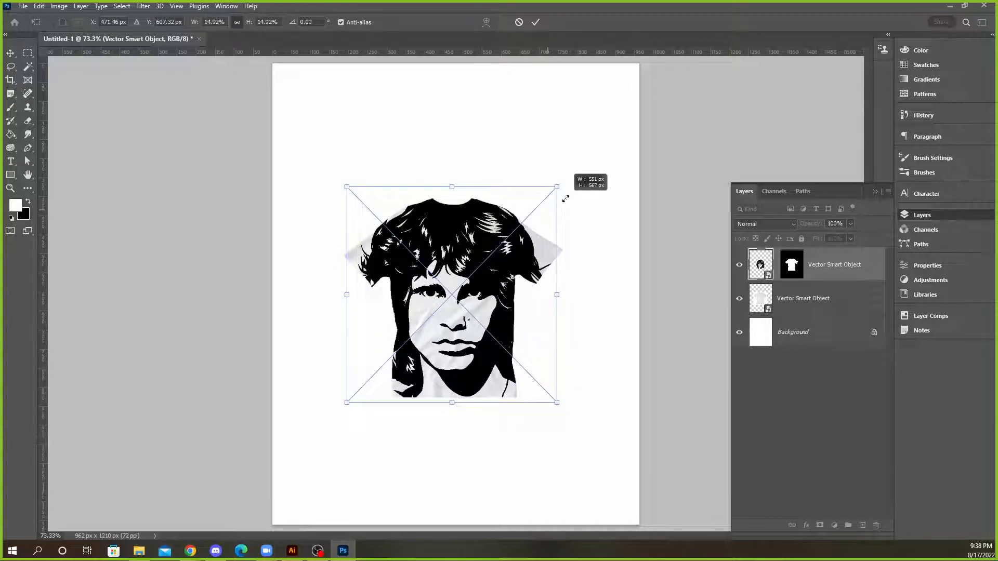
mouse_move(510, 261)
left_mouse_down()
mouse_move(511, 278)
mouse_move(505, 269)
left_mouse_up()
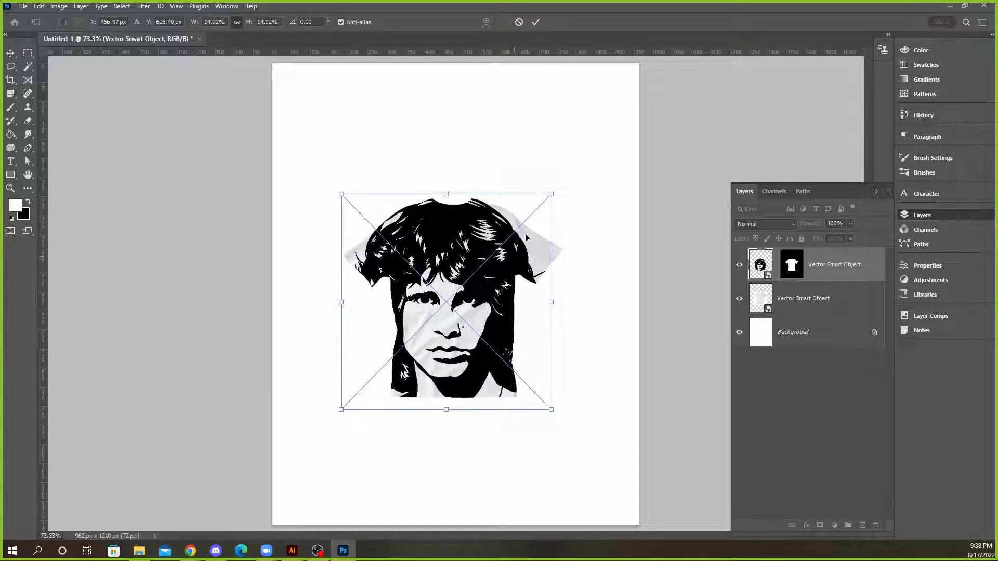
left_click(534, 22)
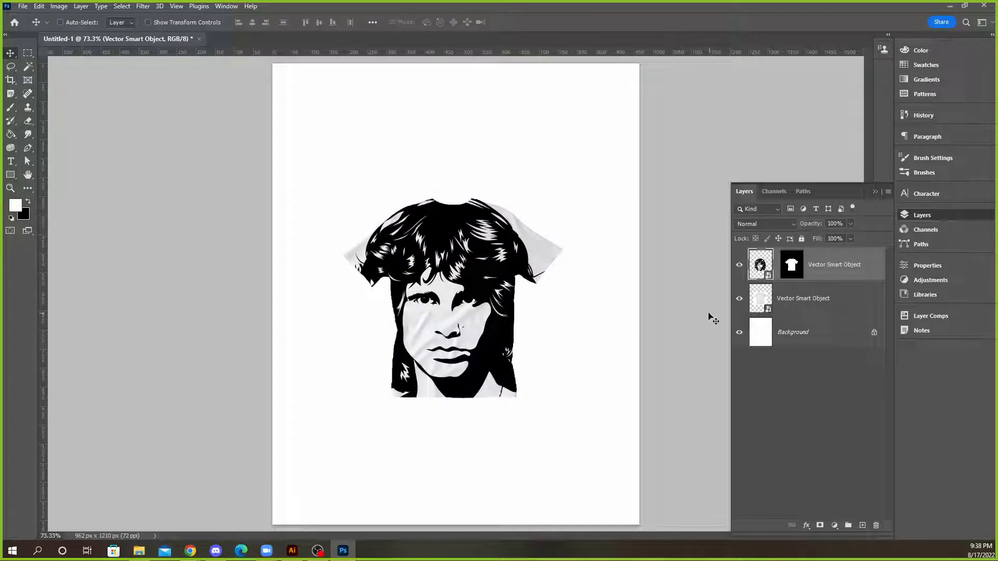
Hide the portrait layer to expose the T-shirt's neckline
scroll(408, 229, "up", 8)
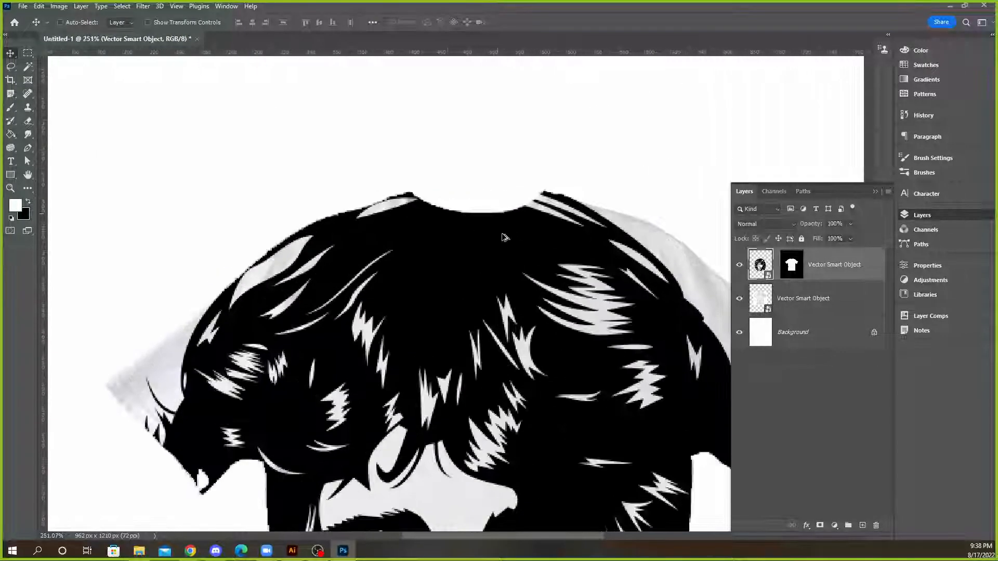
left_click(739, 266)
left_click(739, 267)
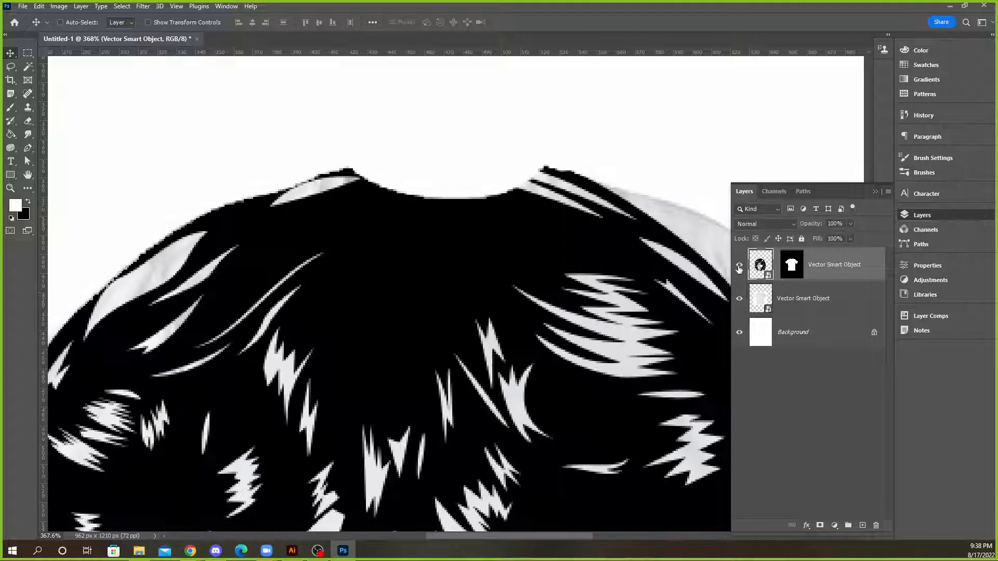
left_click(739, 266)
scroll(414, 210, "up", 2)
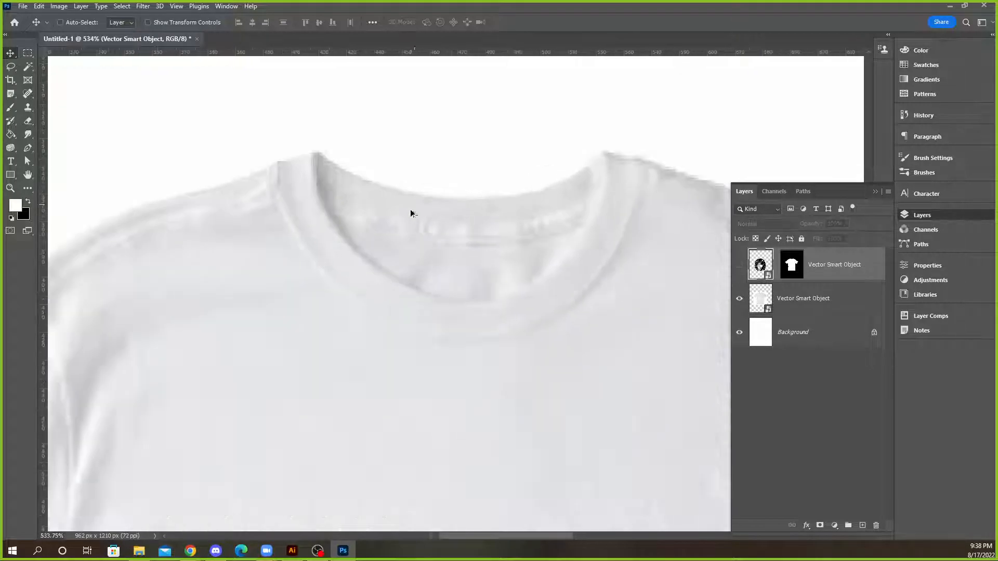
Draw an elliptical marquee selection around the T-shirt's collar, with its lower curve along the collar's outer seam
left_click(28, 55)
right_click(30, 57)
left_click(57, 64)
left_click_drag(297, 78, 634, 335)
left_click(284, 110)
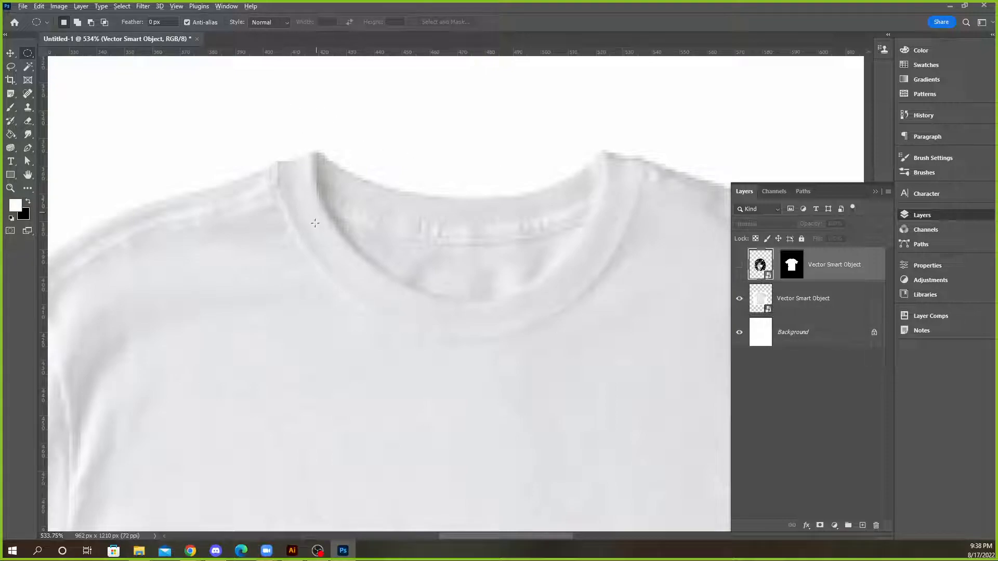
scroll(315, 220, "down", 3)
left_click_drag(281, 99, 513, 307)
scroll(434, 270, "up", 2)
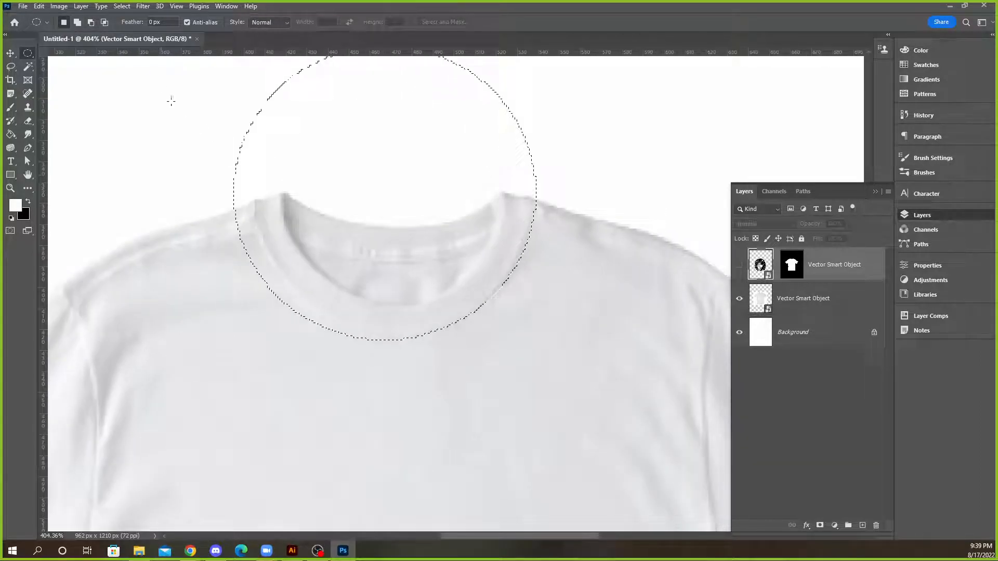
Transform the elliptical selection to fit the collar's outer edge more tightly, and show the portrait layer again
left_click(122, 6)
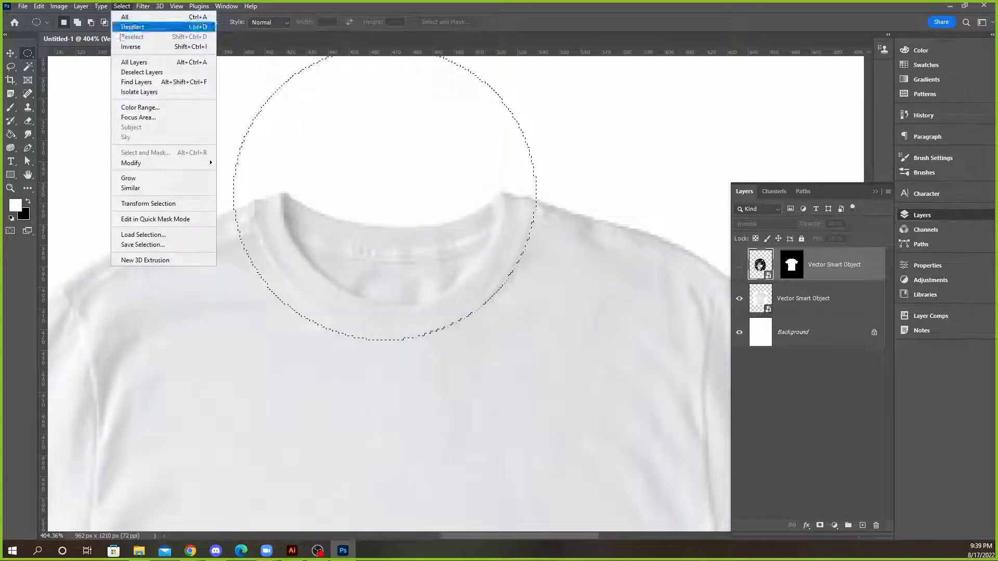
left_click(169, 205)
left_click_drag(257, 198, 259, 192)
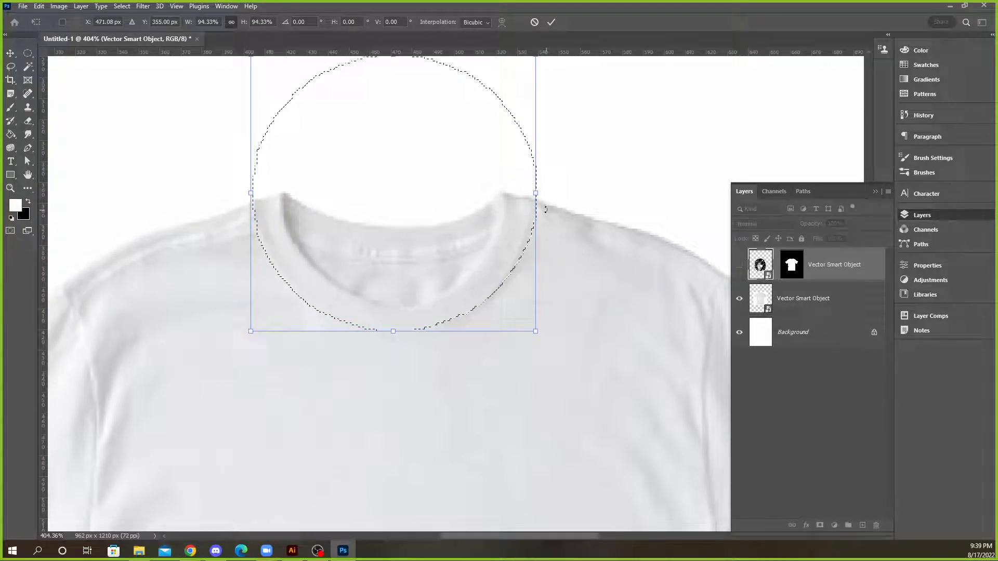
left_click_drag(536, 195, 538, 197)
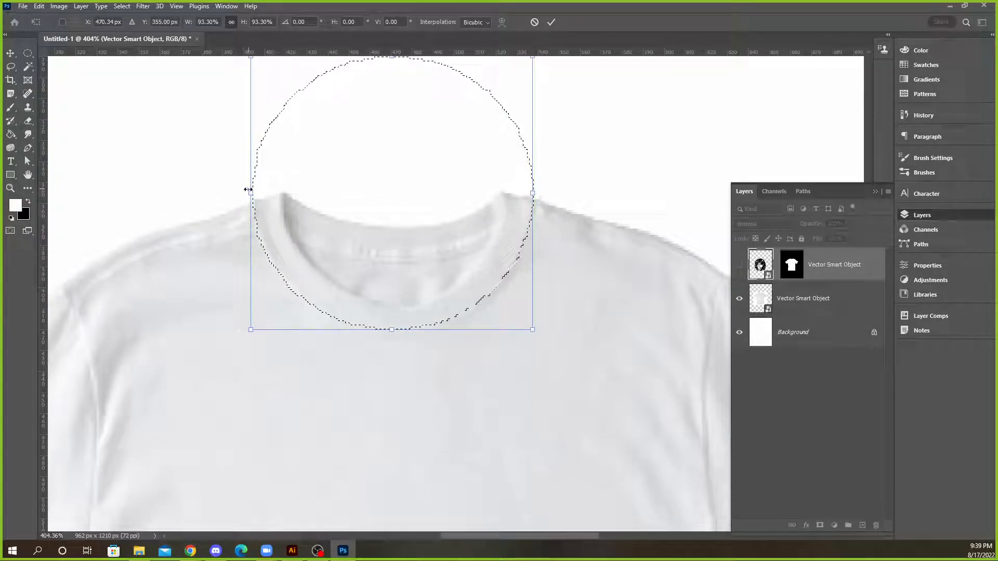
left_click_drag(253, 192, 257, 192)
left_click(739, 265)
key("Return")
Paint black with the Brush on the portrait's layer mask inside the collar selection to hide the artwork there, and deselect
left_click(791, 265)
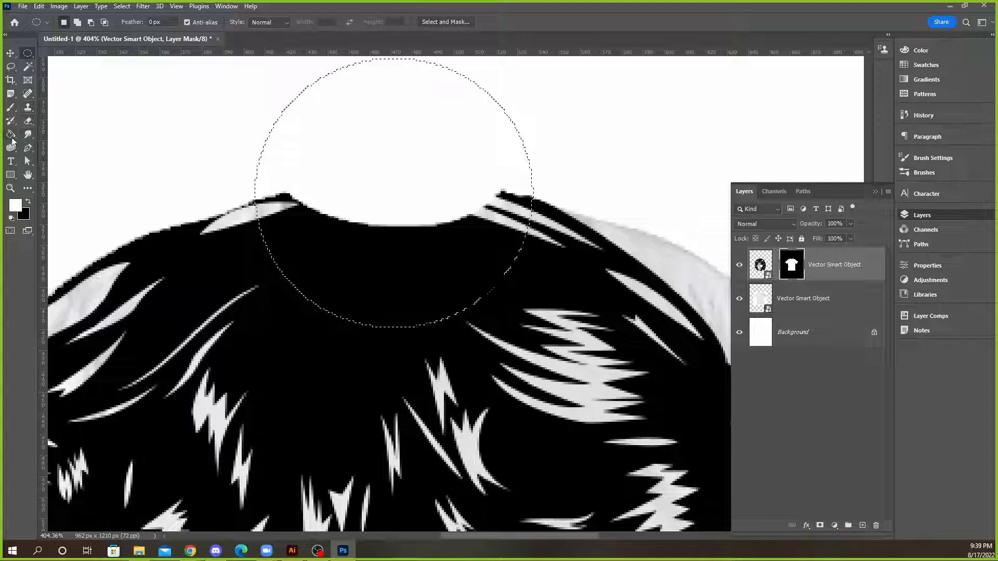
left_click(11, 107)
key("x")
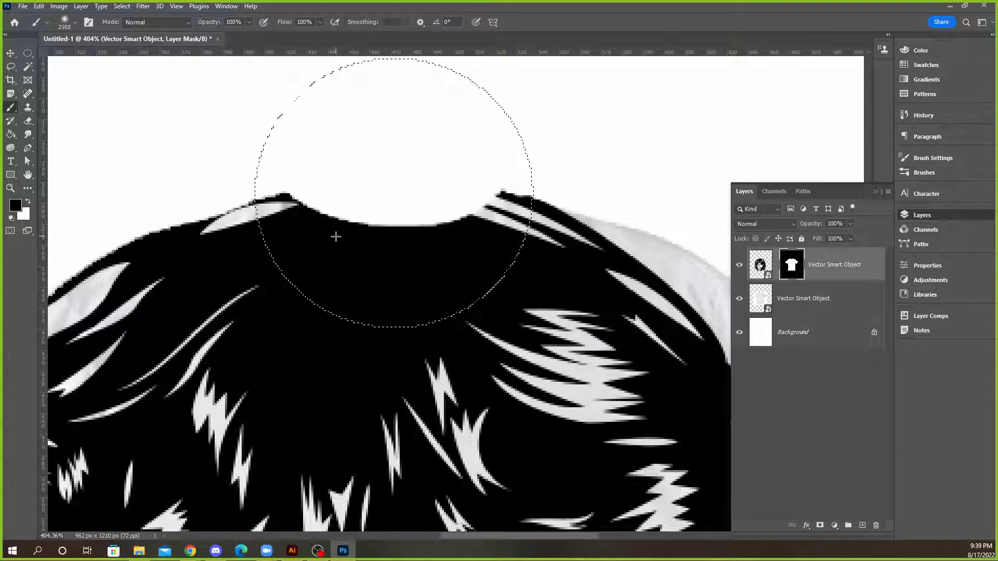
mouse_move(368, 241)
left_mouse_down()
mouse_move(410, 242)
mouse_move(364, 242)
left_mouse_up()
mouse_move(312, 209)
left_mouse_down()
mouse_move(350, 246)
mouse_move(444, 251)
mouse_move(229, 255)
mouse_move(319, 178)
left_mouse_up()
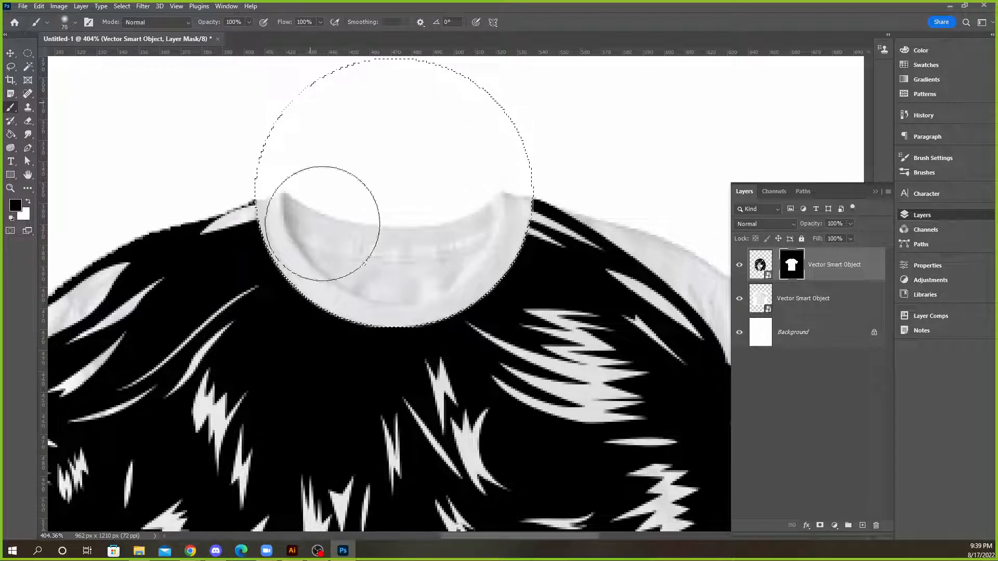
left_click(125, 8)
left_click(133, 26)
Try a black brush stroke on the portrait's mask beside the sleeve hem, and undo it
scroll(375, 147, "down", 10)
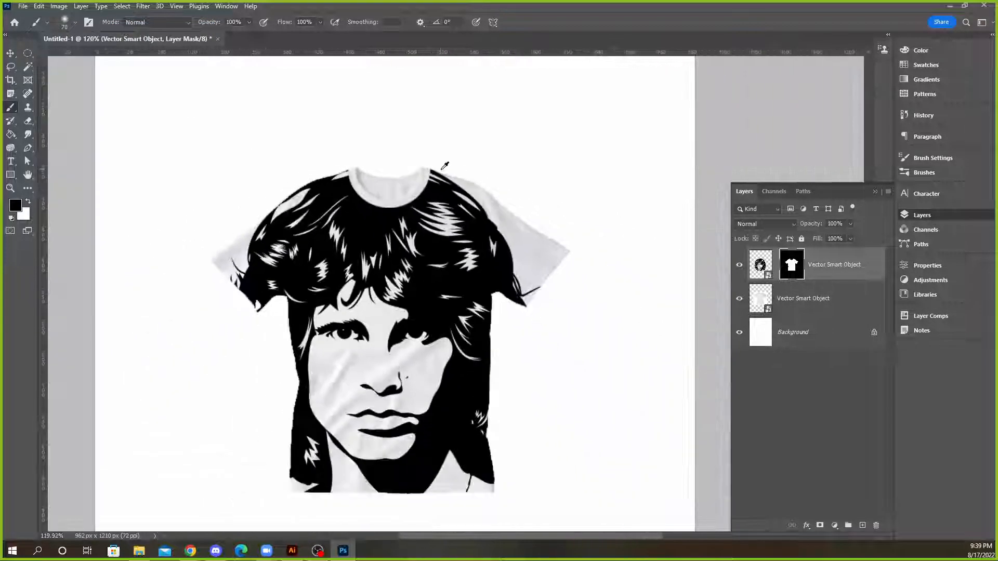
scroll(275, 273, "up", 8)
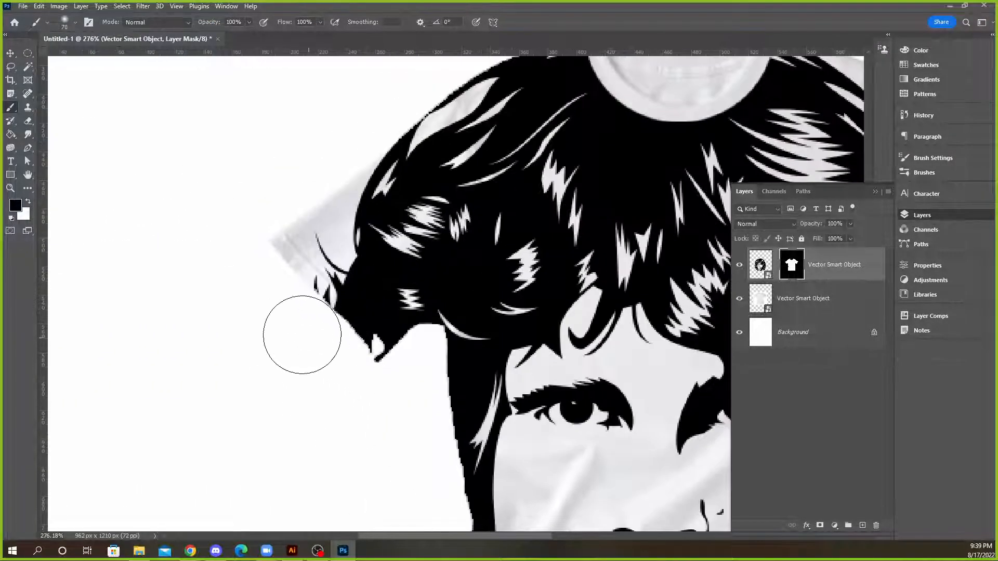
mouse_move(303, 336)
left_mouse_down()
mouse_move(279, 295)
mouse_move(301, 323)
left_mouse_up()
key("ctrl+z")
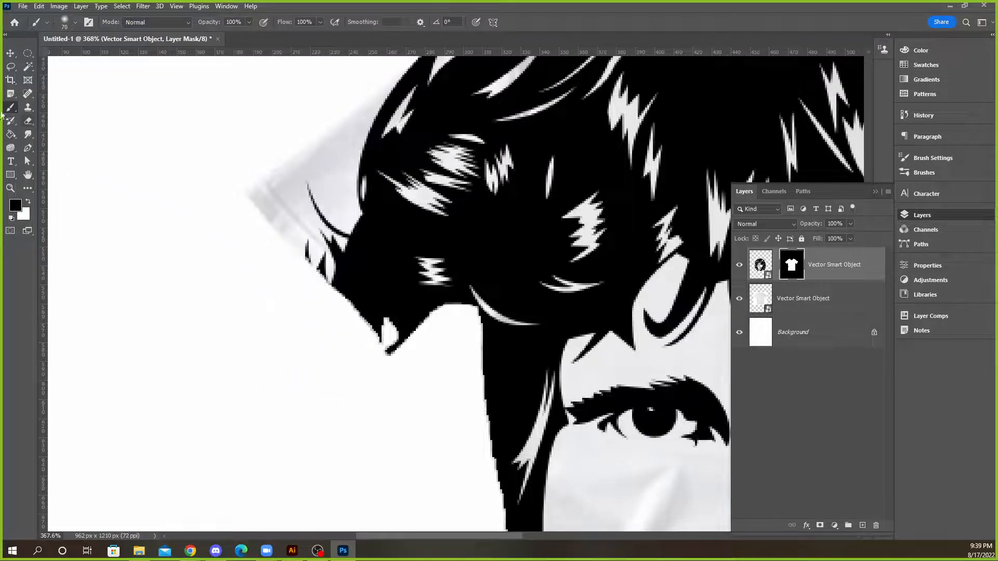
scroll(149, 240, "down", 8)
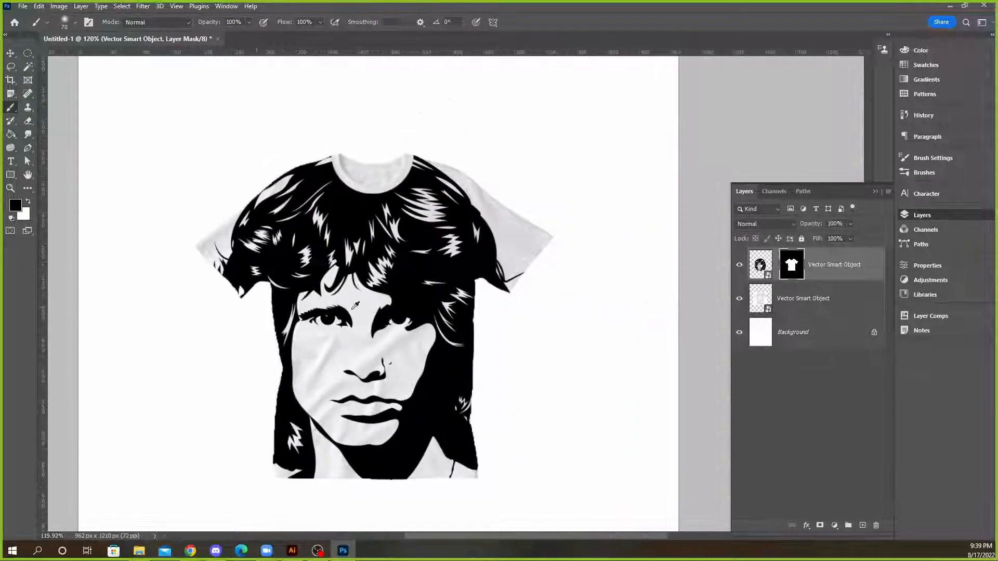
Free-transform the portrait artwork, not its mask, down to about 7.23% and place it on the T-shirt's chest
scroll(516, 276, "up", 3)
scroll(516, 276, "up", 3)
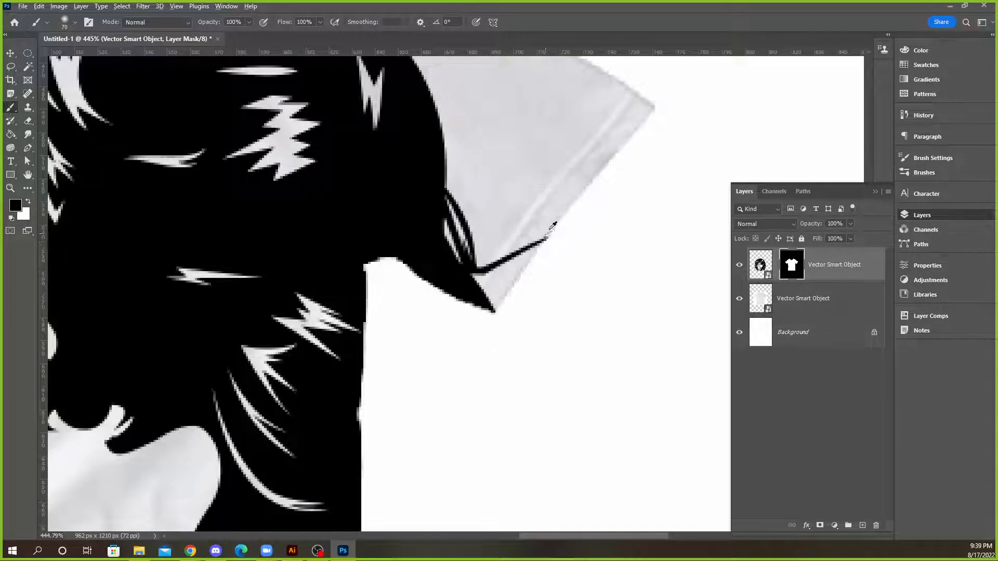
scroll(487, 284, "down", 3)
scroll(486, 284, "down", 2)
left_click(10, 53)
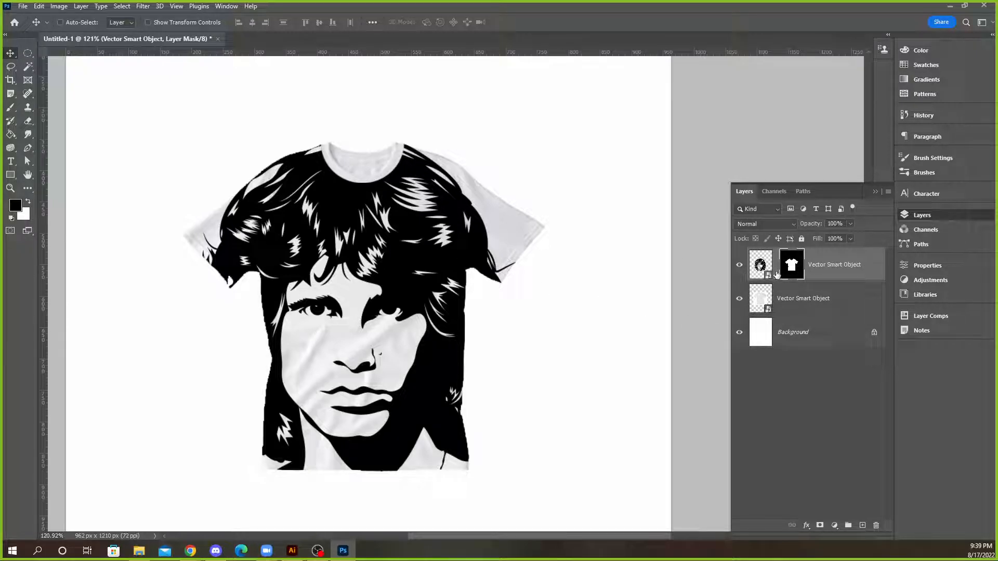
left_click(760, 266)
left_click(39, 6)
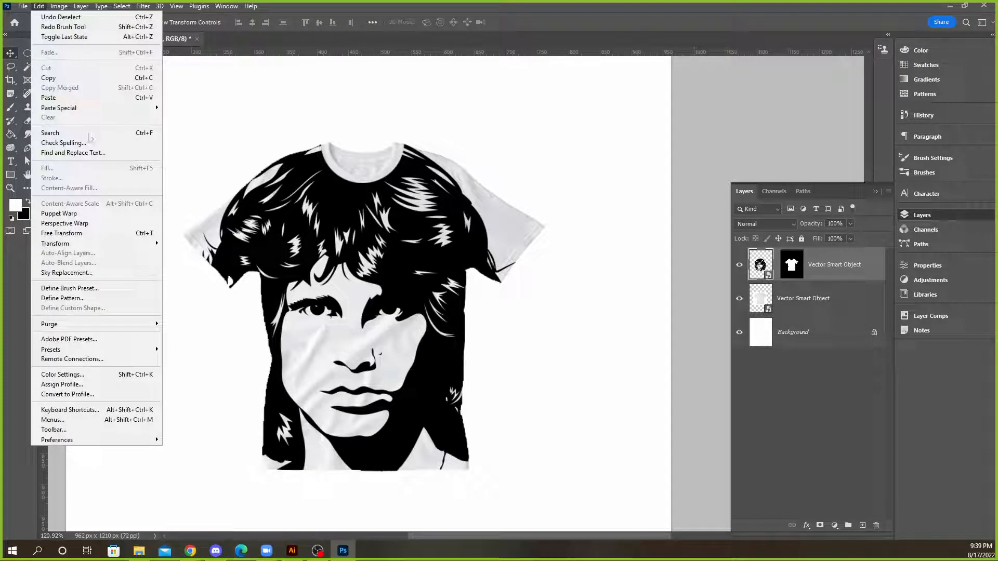
left_click(89, 233)
left_click_drag(525, 134, 450, 213)
left_click_drag(393, 266, 418, 234)
left_click_drag(475, 211, 448, 204)
left_click_drag(391, 250, 395, 240)
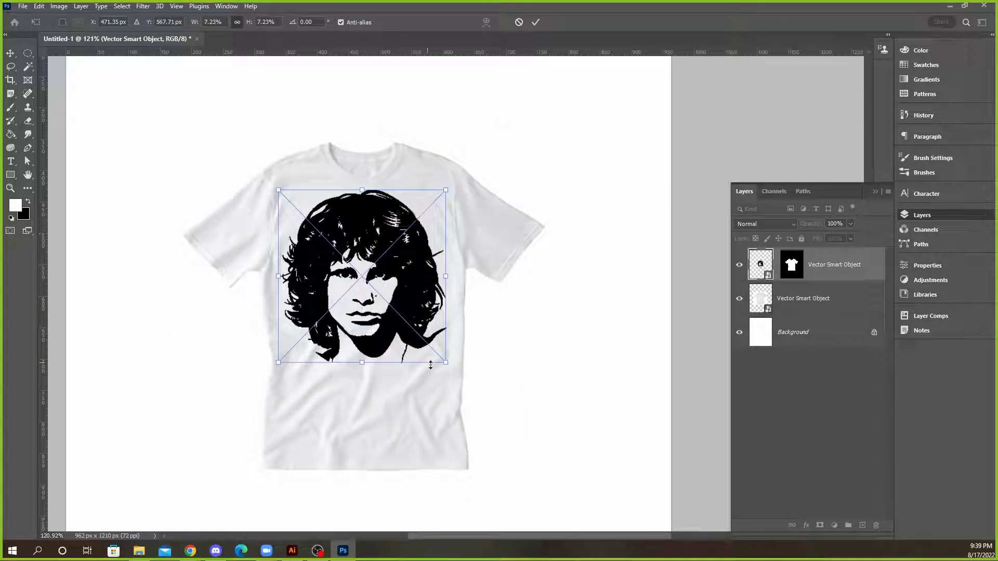
Refine the portrait's scale to about 7.72%, shift it slightly left on the chest, and apply the transform
mouse_move(442, 363)
left_mouse_down()
mouse_move(486, 363)
mouse_move(447, 370)
mouse_move(453, 378)
left_mouse_up()
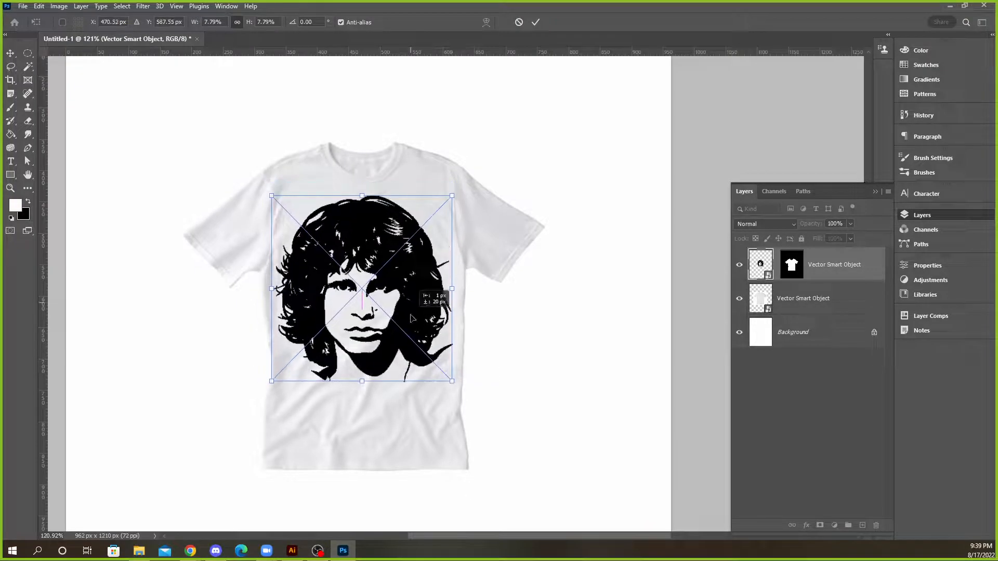
left_click_drag(414, 314, 413, 309)
left_click_drag(452, 374, 455, 378)
left_click_drag(434, 348, 446, 370)
mouse_move(427, 328)
left_mouse_down()
mouse_move(438, 331)
mouse_move(428, 331)
left_mouse_up()
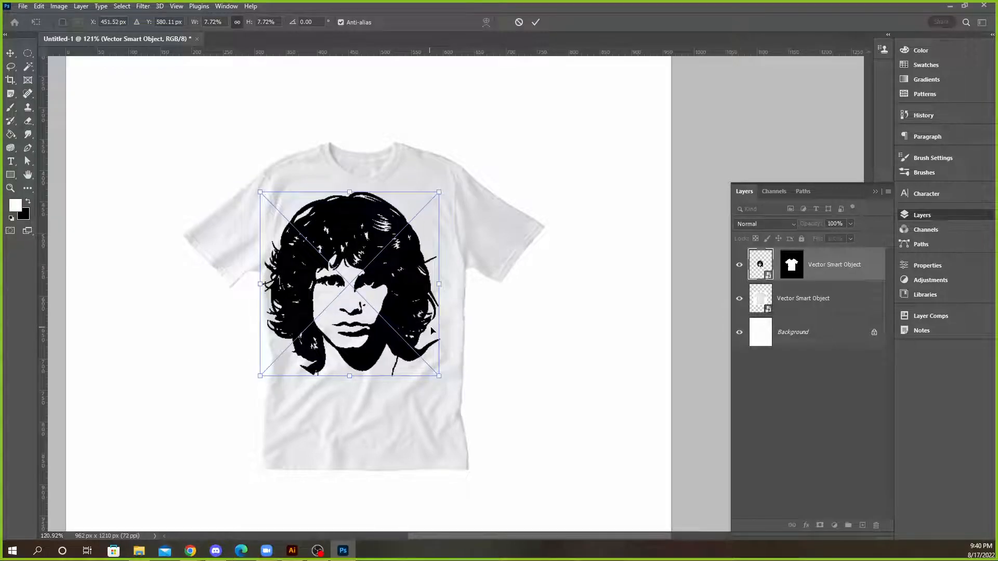
left_click(535, 22)
Shrink the portrait artwork with Free Transform to a tiny head in the middle of the T-shirt, and apply it
scroll(302, 253, "up", 3)
scroll(302, 253, "up", 4)
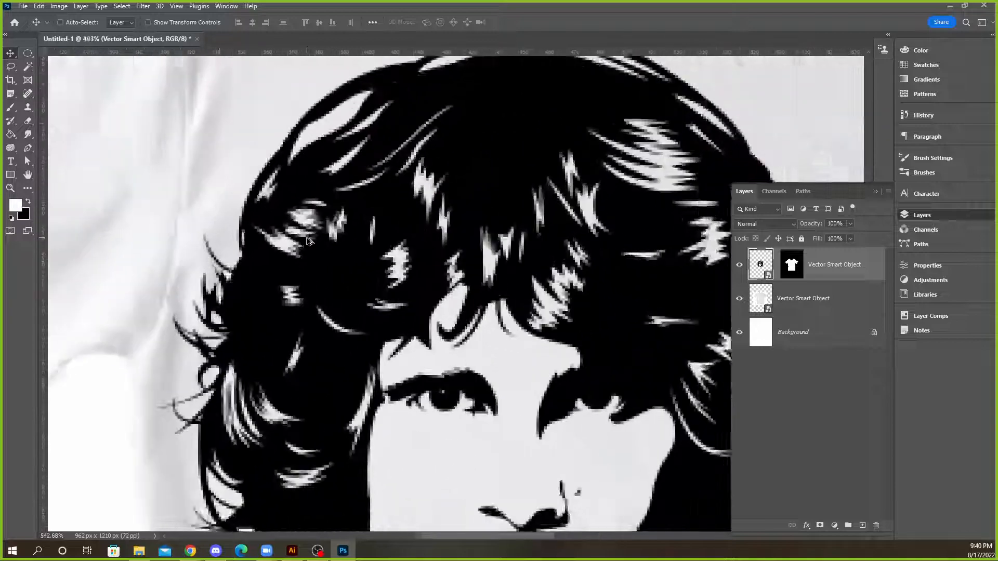
scroll(364, 254, "down", 2)
scroll(364, 254, "down", 2)
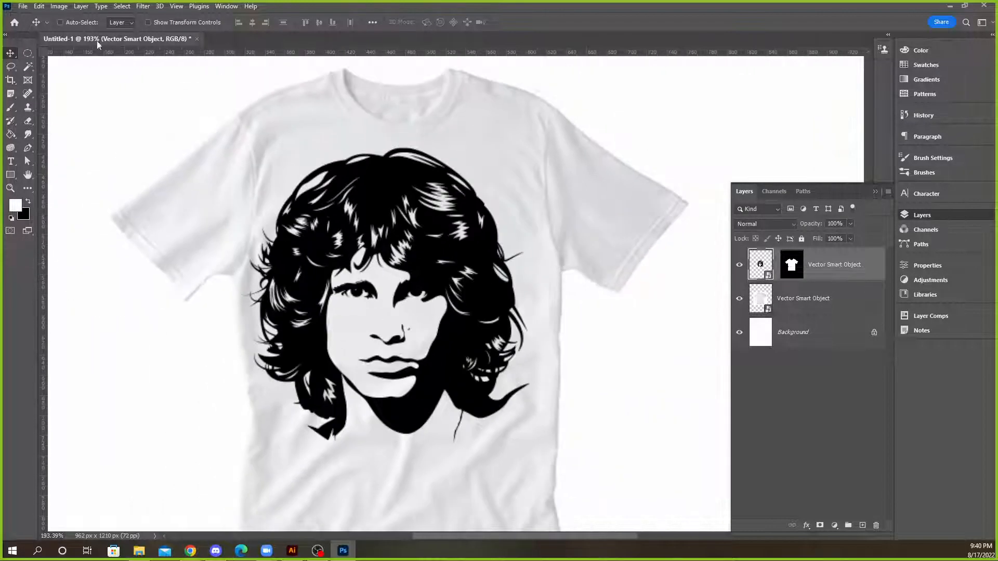
left_click(39, 6)
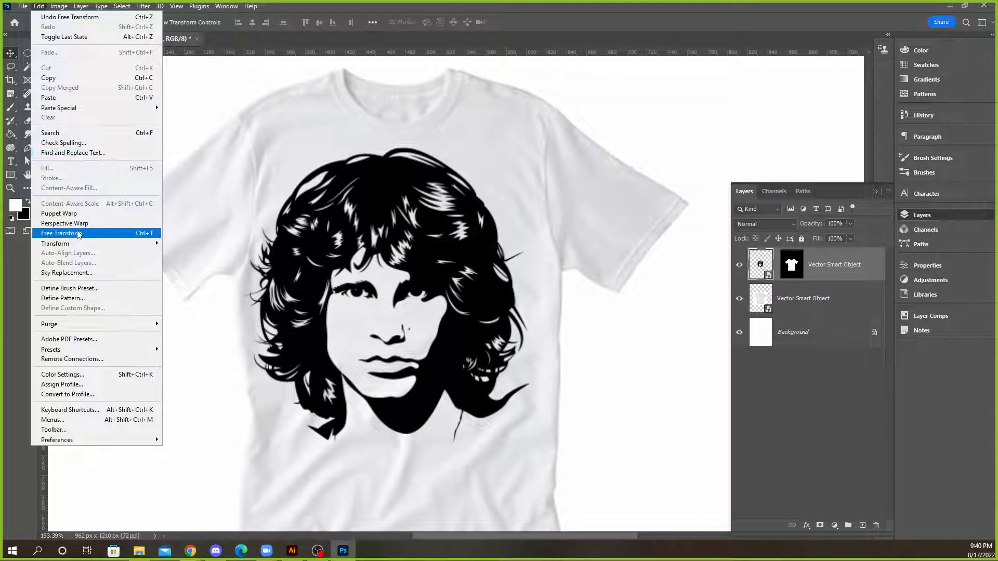
left_click(61, 233)
left_click_drag(524, 156, 408, 272)
left_click(535, 22)
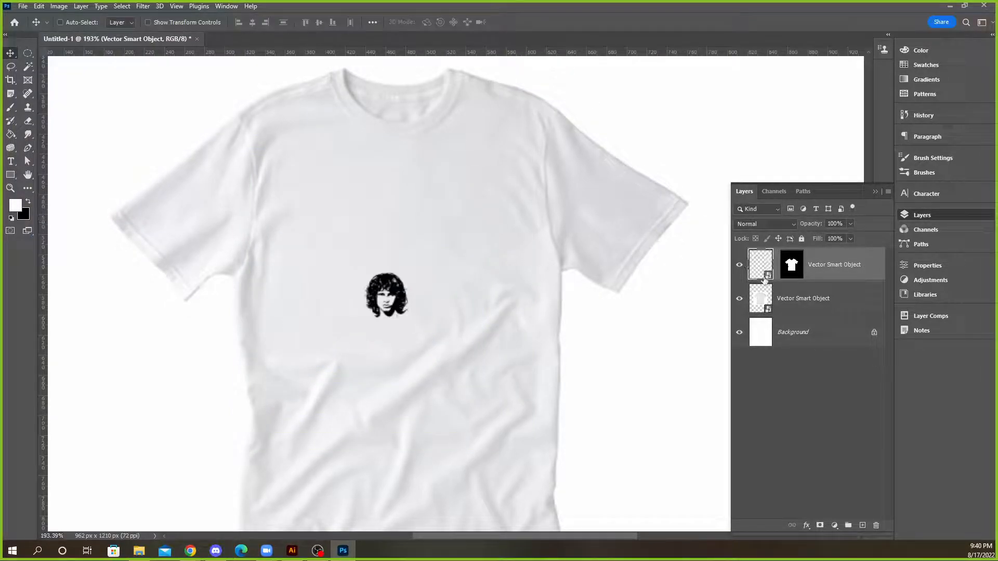
Enlarge the portrait artwork with Free Transform to about 13.34% so it covers the shirt front, and apply it
left_click(39, 5)
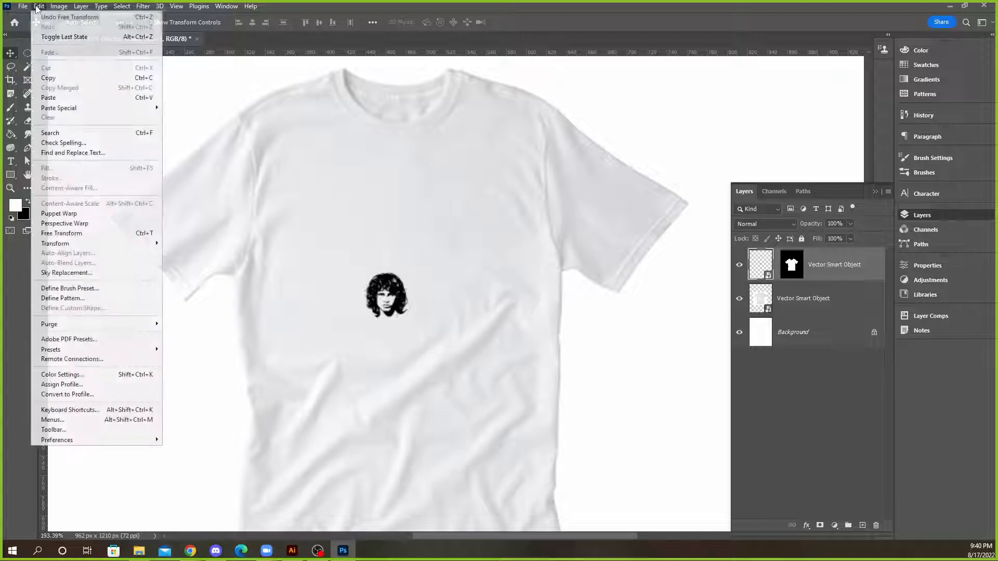
left_click(99, 229)
left_click_drag(408, 319, 633, 528)
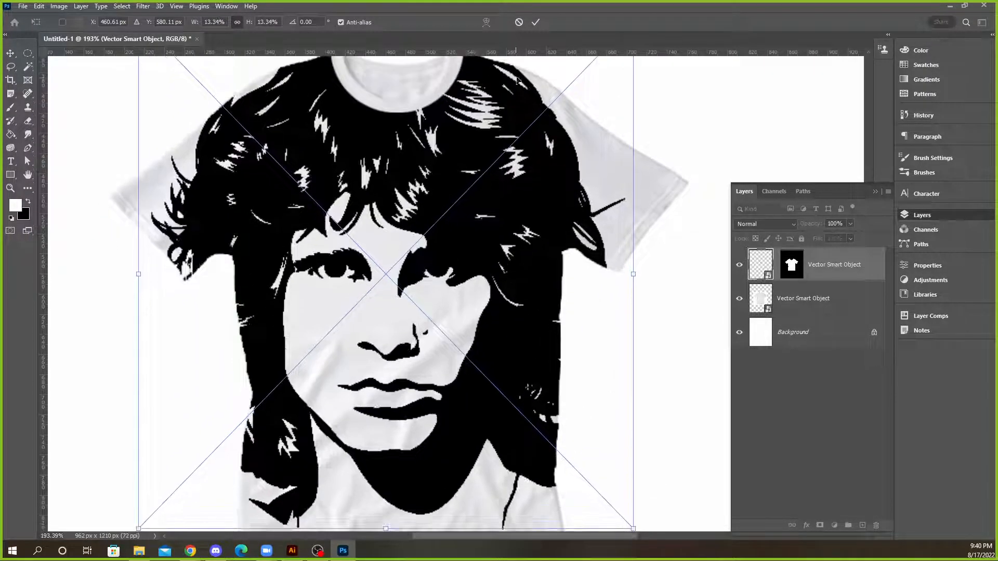
left_click(536, 23)
Move the portrait artwork slightly lower on the T-shirt and nudge it a little to the right
scroll(369, 379, "down", 3)
scroll(367, 240, "up", 1)
left_click_drag(453, 244, 469, 292)
scroll(436, 295, "down", 2)
scroll(468, 280, "up", 1)
key("Right")
key("Right")
key("Right")
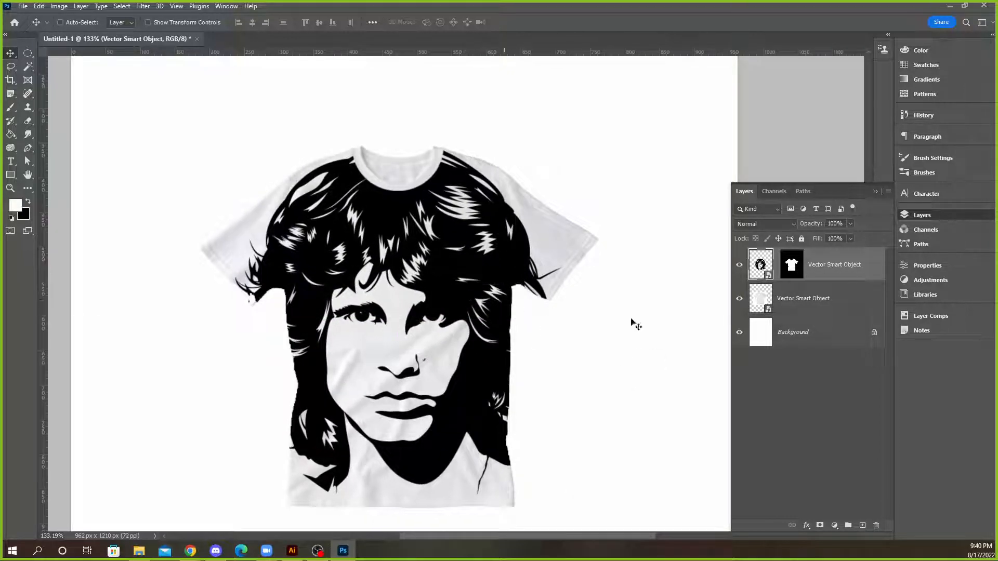
Set the portrait layer's blend mode to Linear Light
left_click(791, 268)
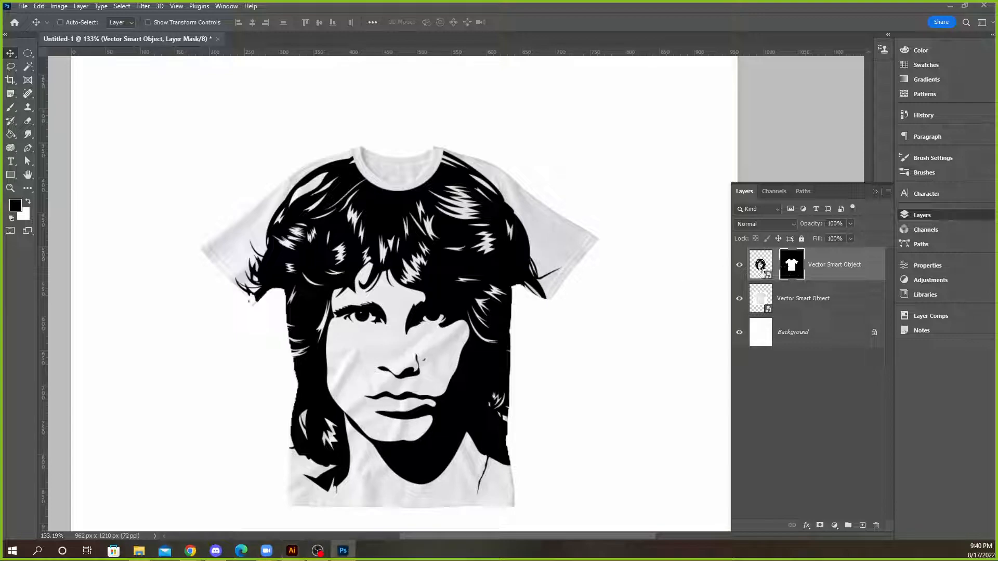
left_click(761, 270)
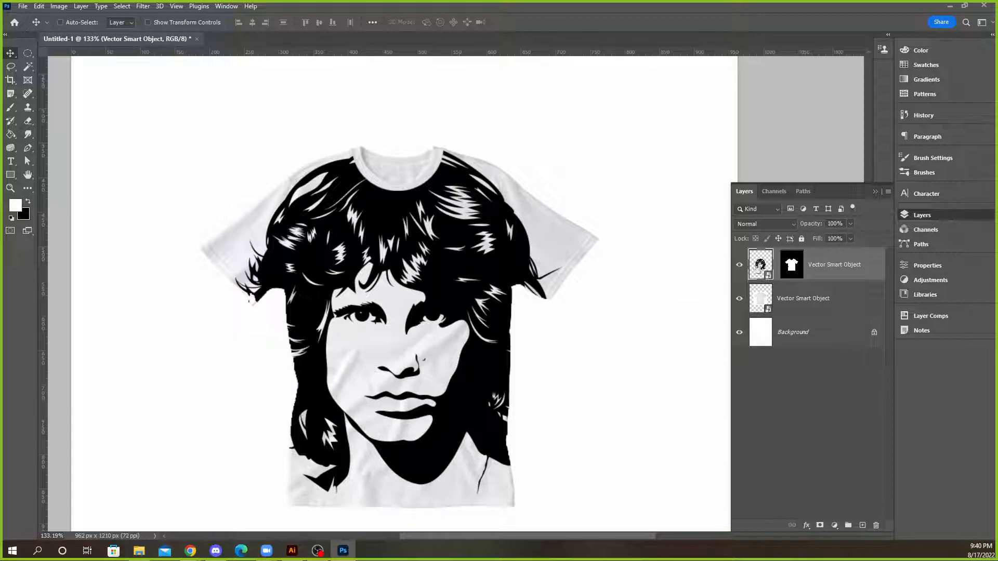
left_click(756, 229)
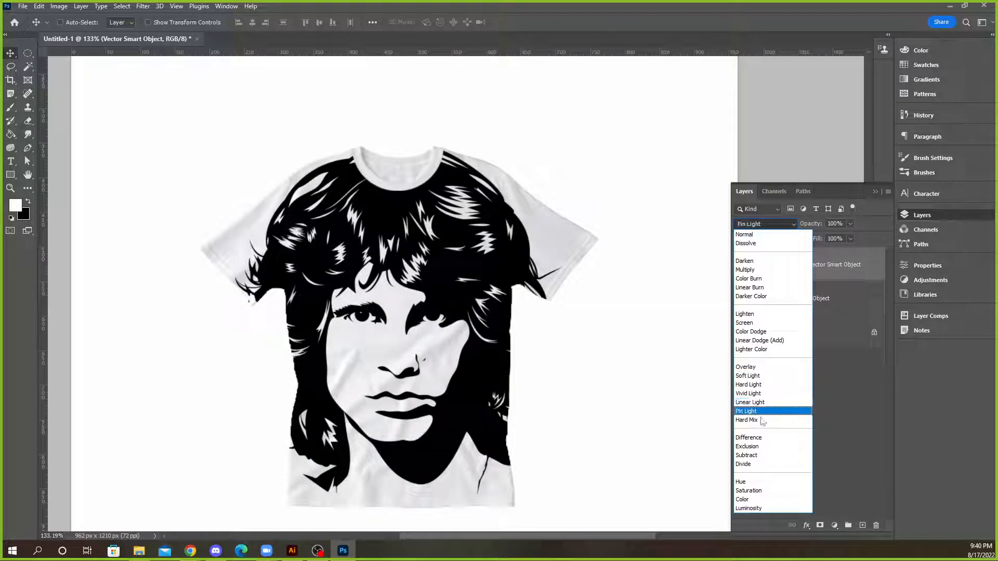
left_click(763, 403)
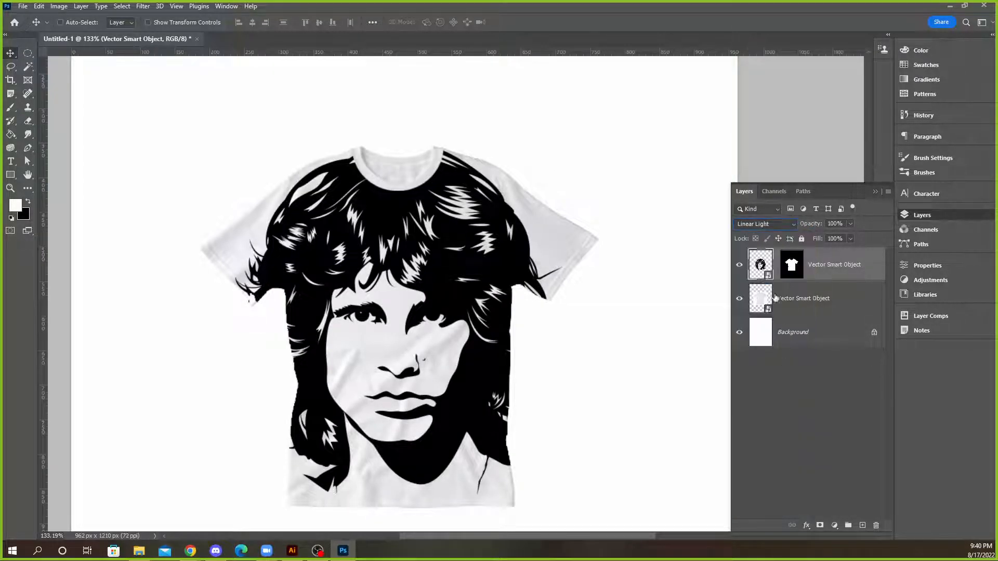
Switch to Illustrator, maximize its window, and bring up the Pro-Vector-T-Shirt-Template.ai document
left_click(292, 550)
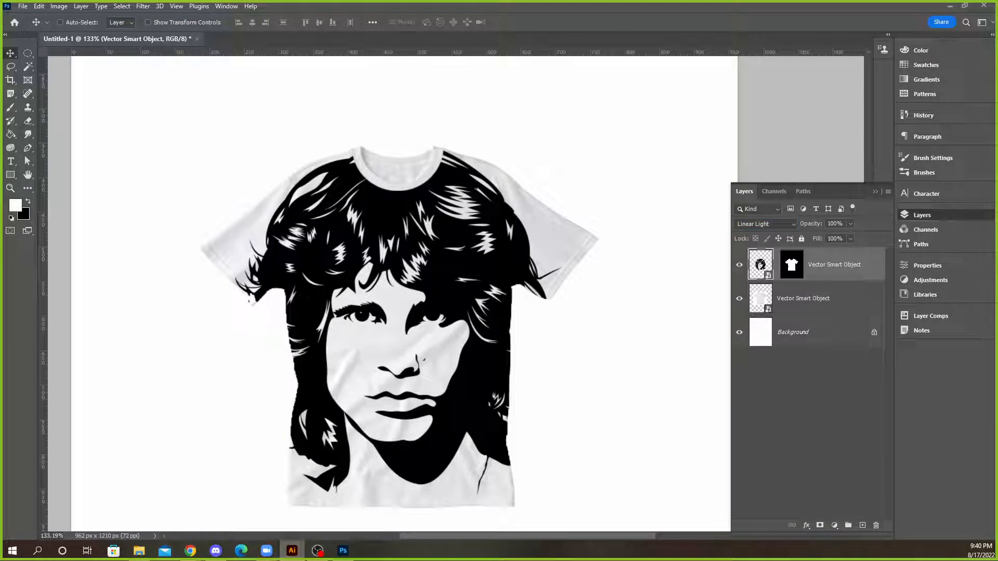
left_click_drag(997, 107, 625, 136)
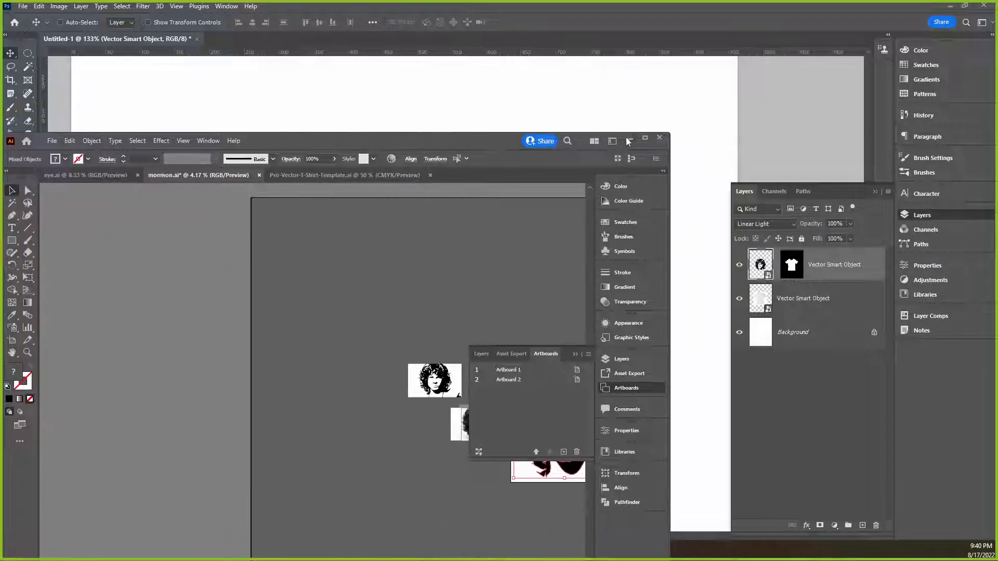
left_click(643, 137)
left_click(343, 41)
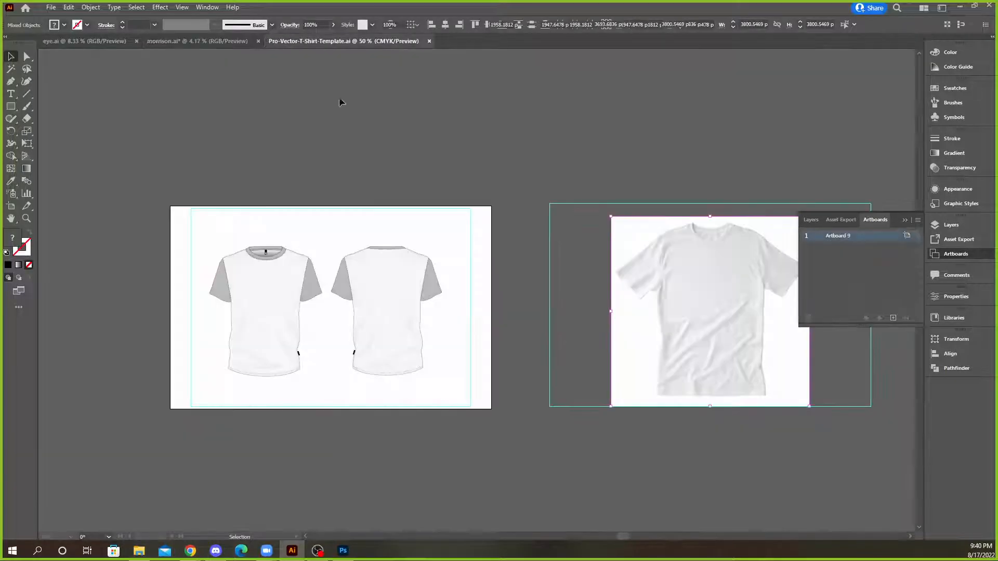
Set the white T-shirt photo's blending mode to Hard Light in the template, and return to Photoshop
mouse_move(722, 281)
left_mouse_down()
mouse_move(401, 272)
mouse_move(650, 265)
mouse_move(723, 281)
left_mouse_up()
key("ctrl+s")
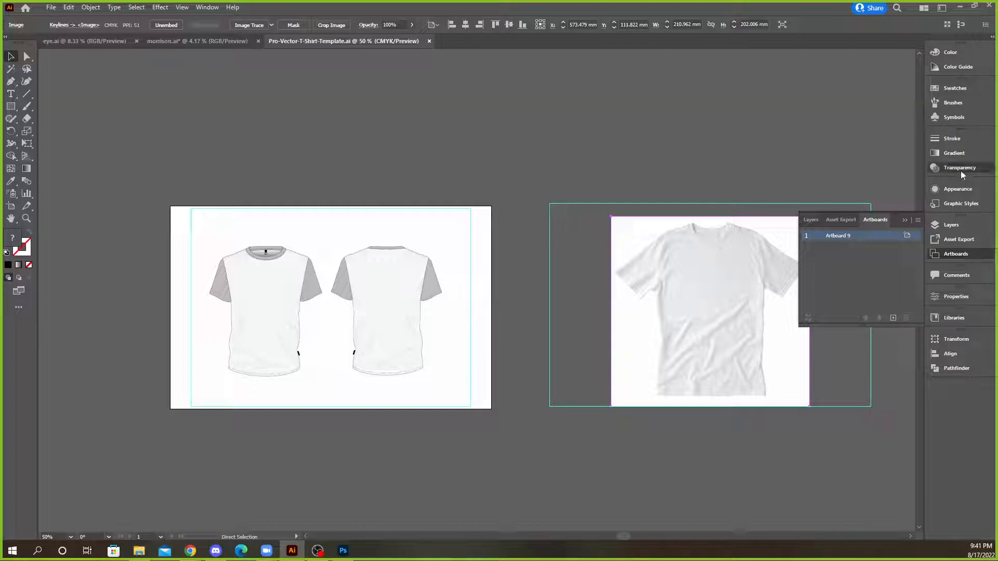
left_click(959, 168)
left_click(834, 149)
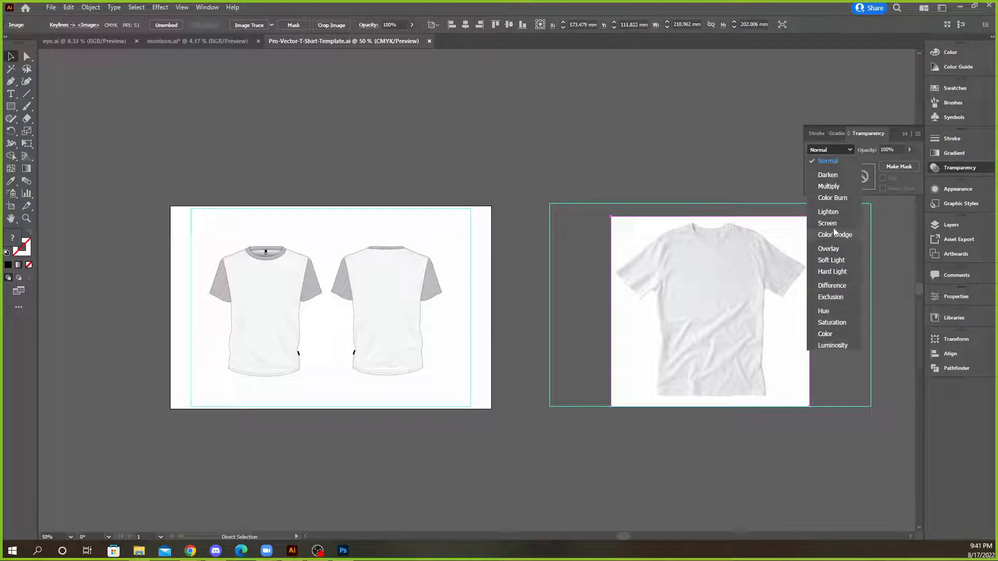
left_click(831, 273)
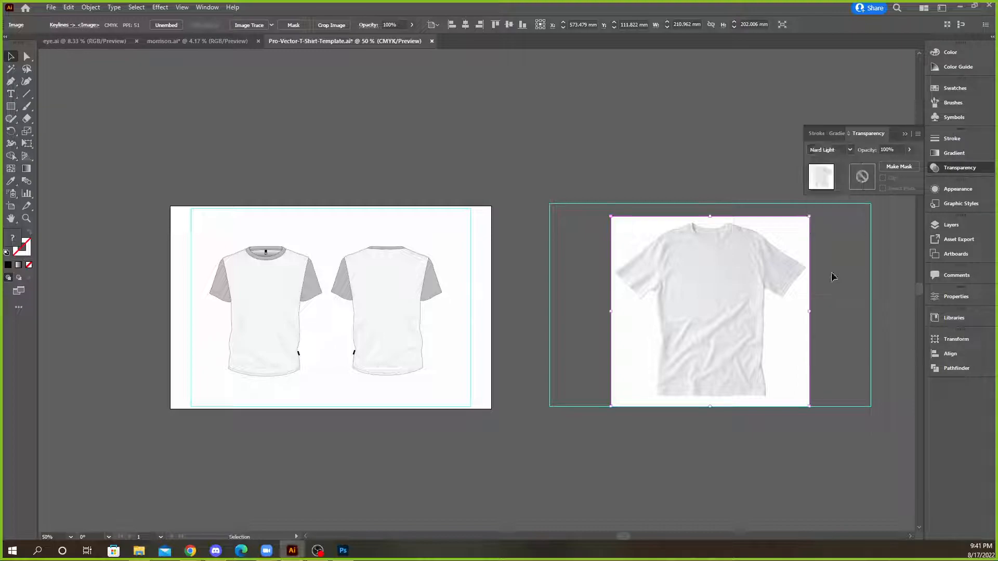
left_click(831, 277)
left_click(959, 7)
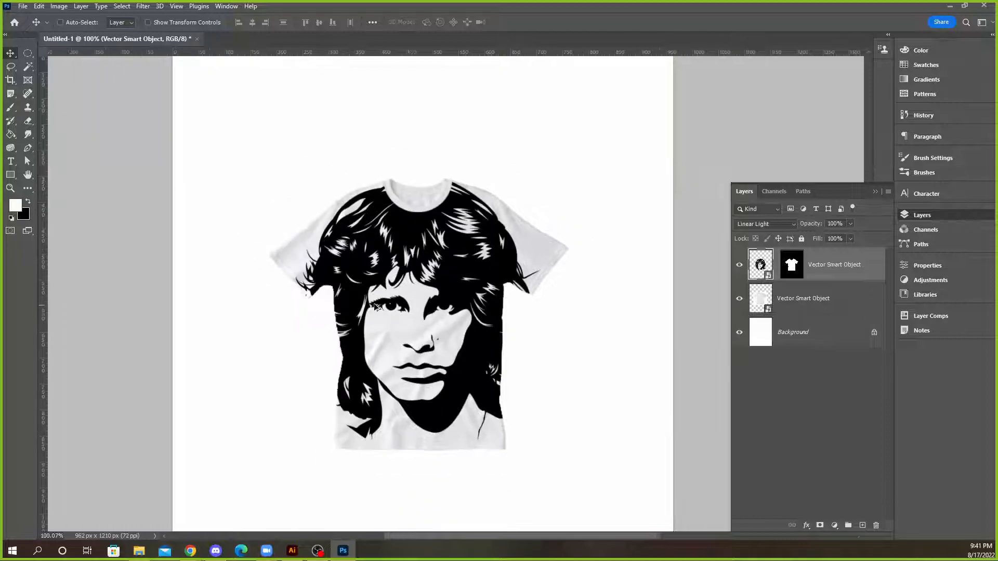
left_click_drag(486, 261, 517, 274)
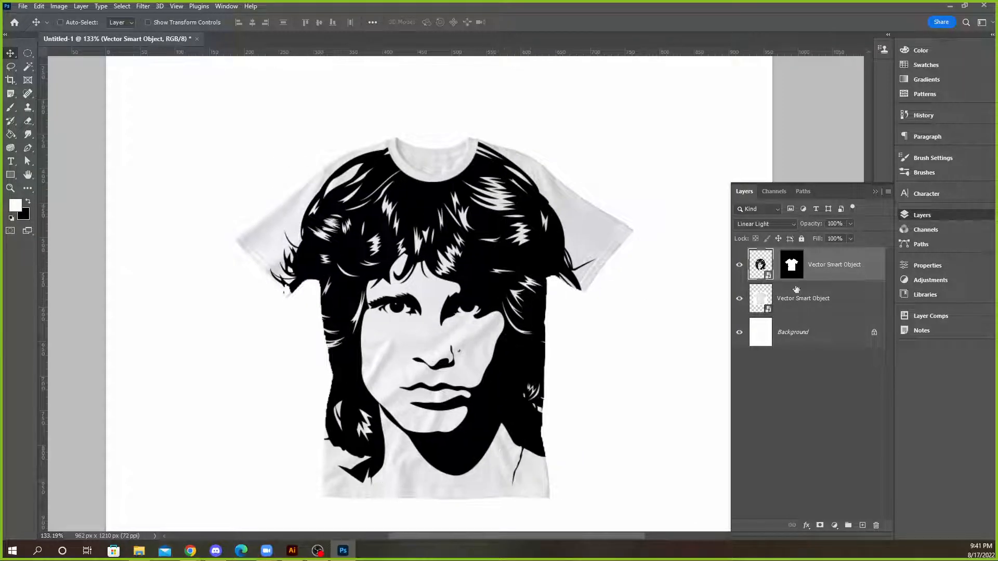
scroll(506, 297, "down", 4)
scroll(550, 319, "down", 4)
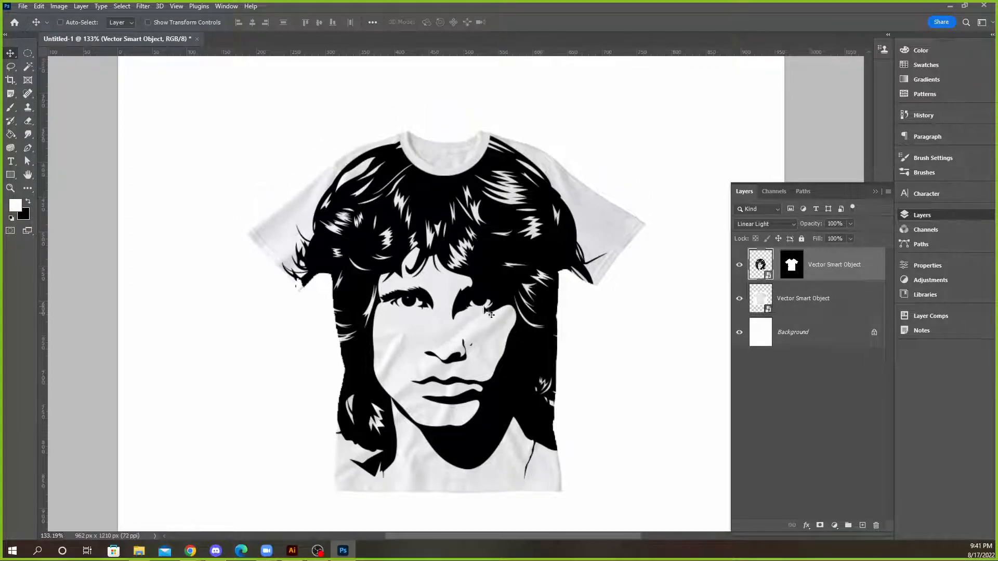
scroll(493, 256, "down", 3)
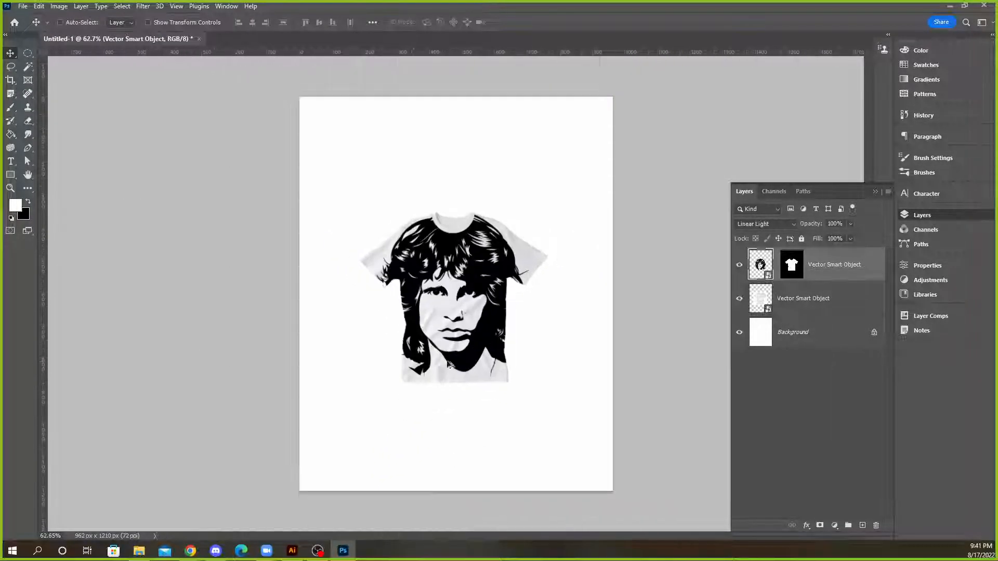
scroll(493, 333, "up", 1)
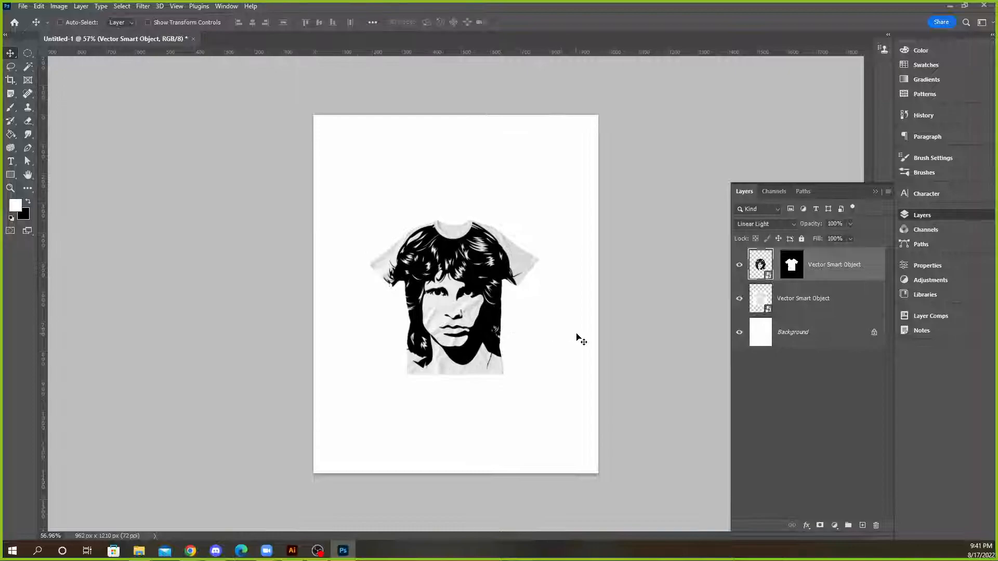
scroll(575, 339, "up", 1)
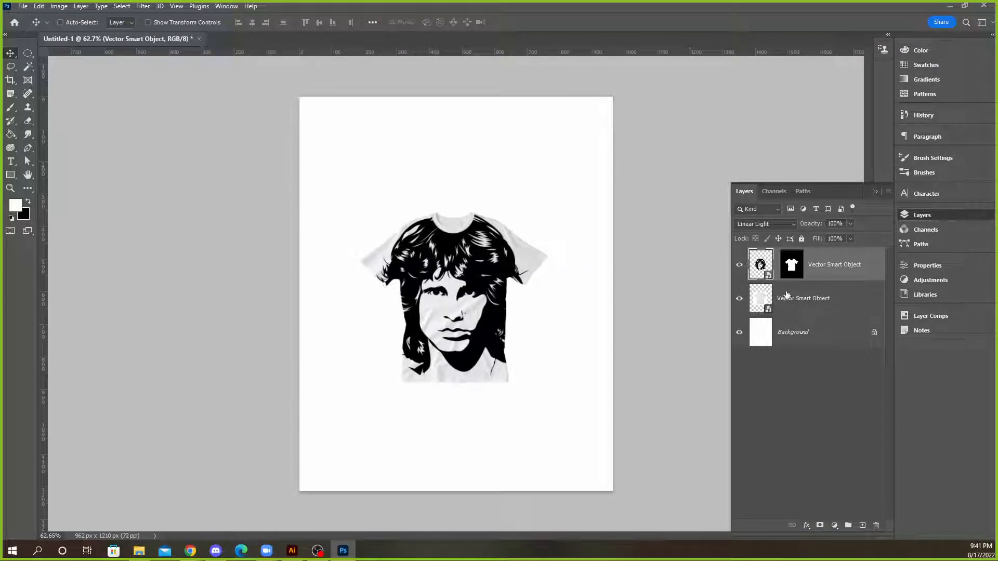